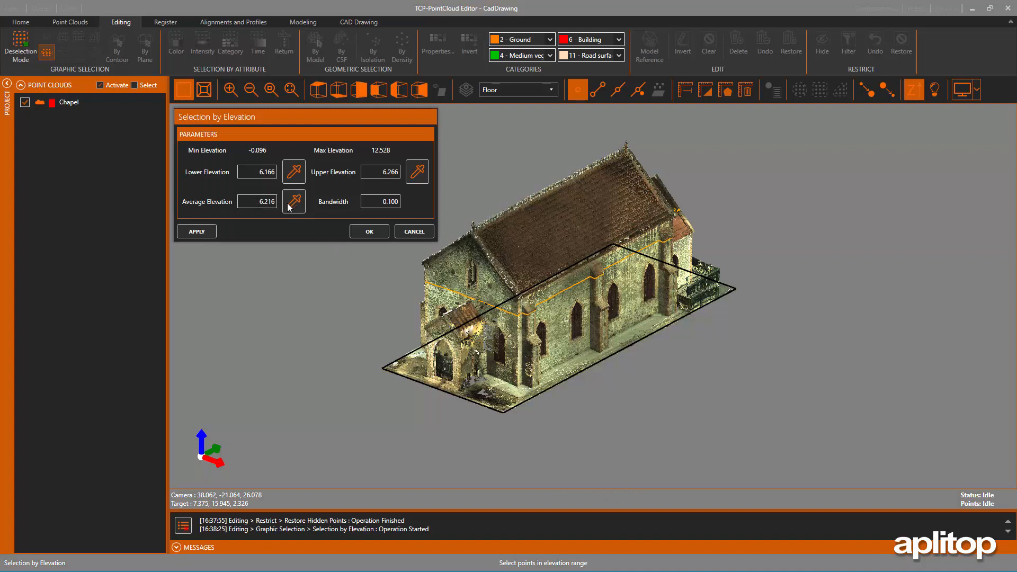
# - Set the elevation selection's bandwidth to 0.5 and pick its average elevation, about 0.633, near the base of the chapel's side wall
pyautogui.write('0.5')
pyautogui.press('Return')
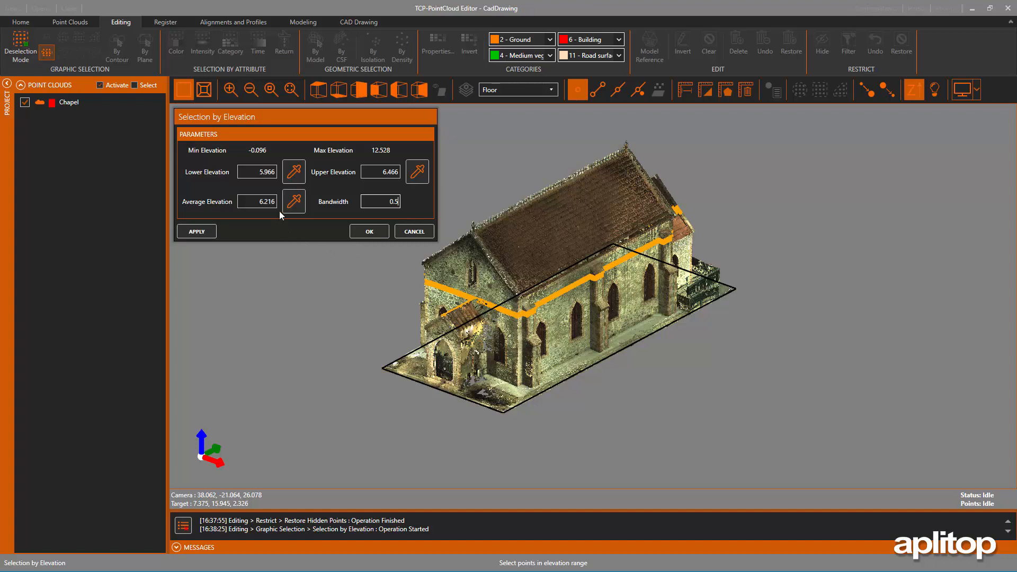
pyautogui.click(294, 201)
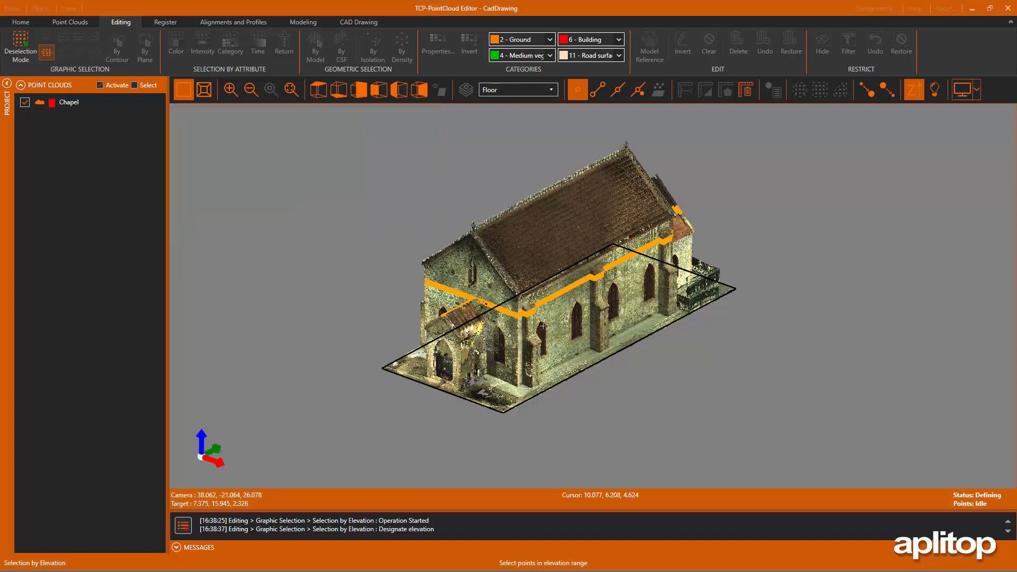
pyautogui.click(568, 354)
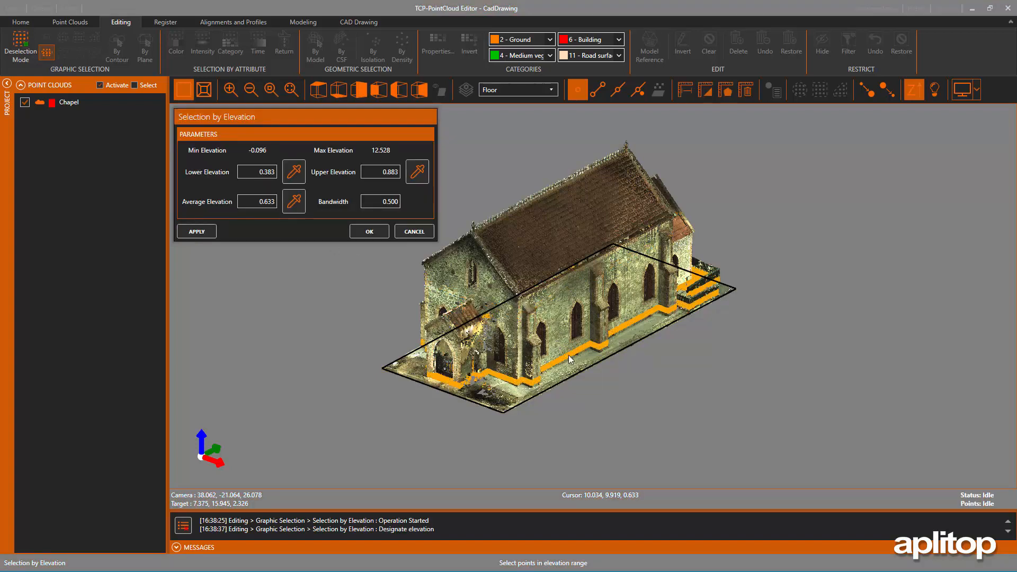
# - Select the points in a 0.1 bandwidth at the picked elevation and filter the cloud to only those points
pyautogui.doubleClick(370, 203)
pyautogui.write('0.1')
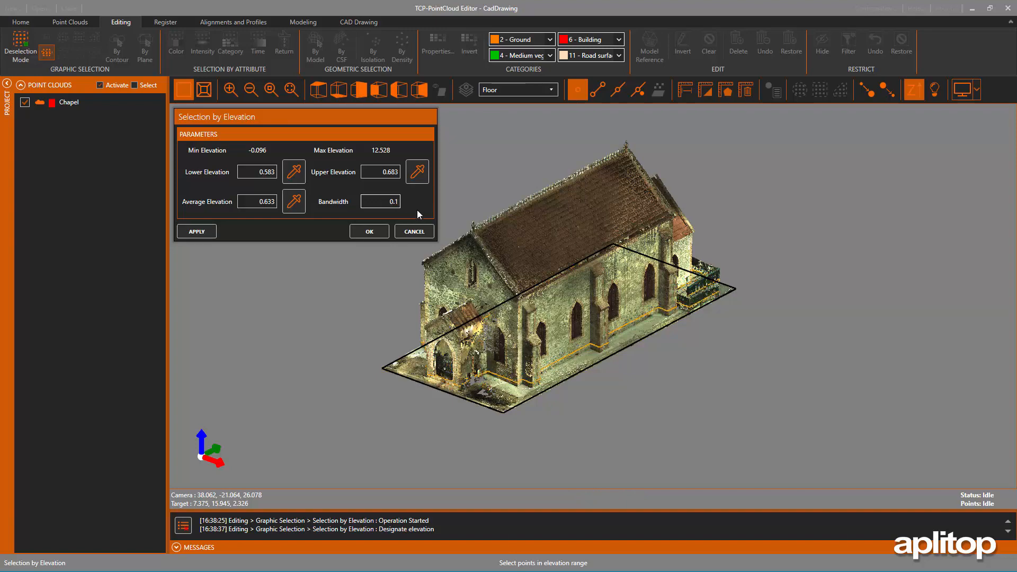
pyautogui.click(368, 232)
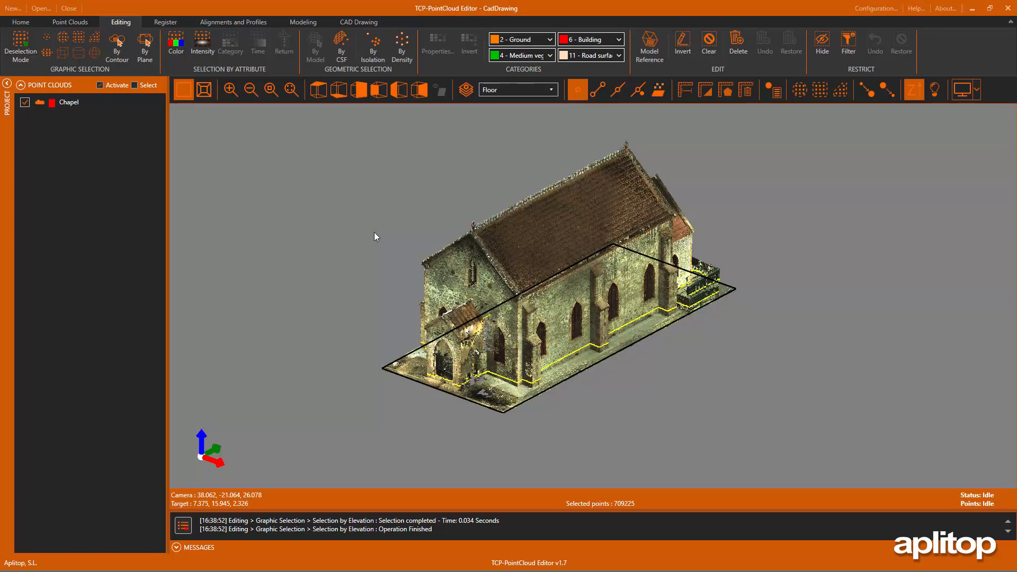
pyautogui.click(846, 49)
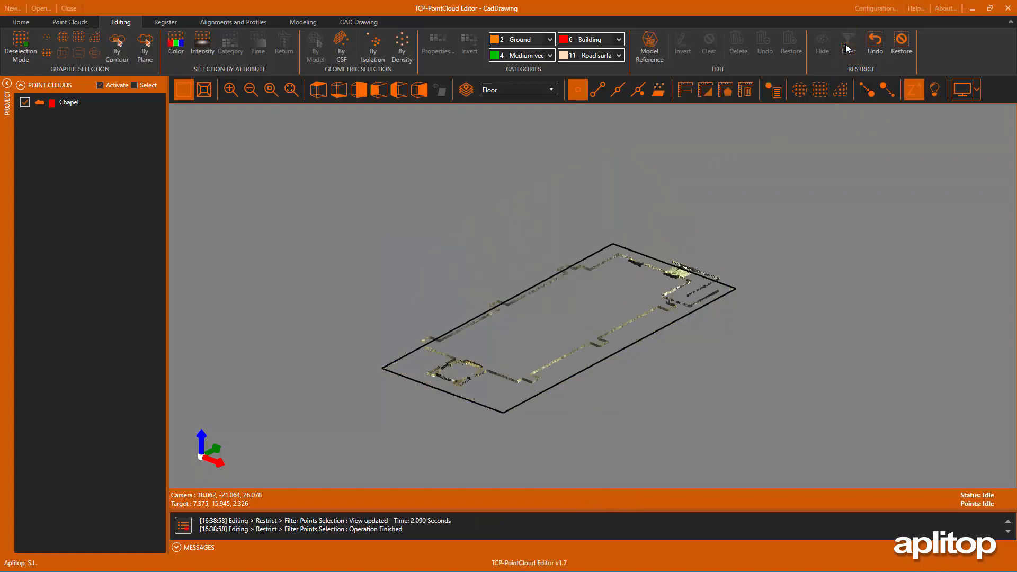
# - From the top view, start a 3D polyline on the Floor layer along the front wall on the left of the entrance porch
pyautogui.click(318, 90)
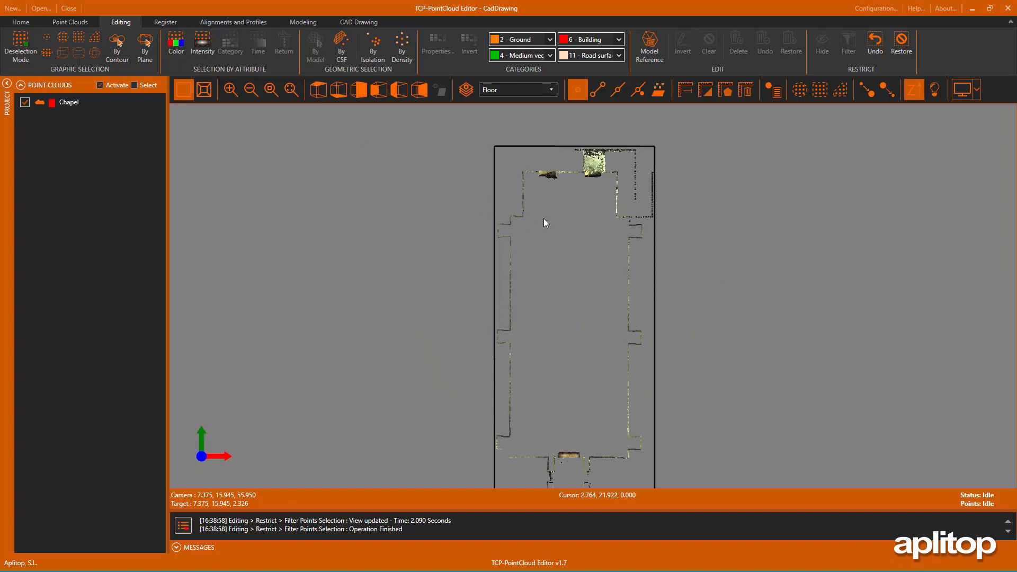
pyautogui.moveTo(574, 411); pyautogui.dragTo(589, 240, button='middle')
pyautogui.scroll(4, 589, 240)
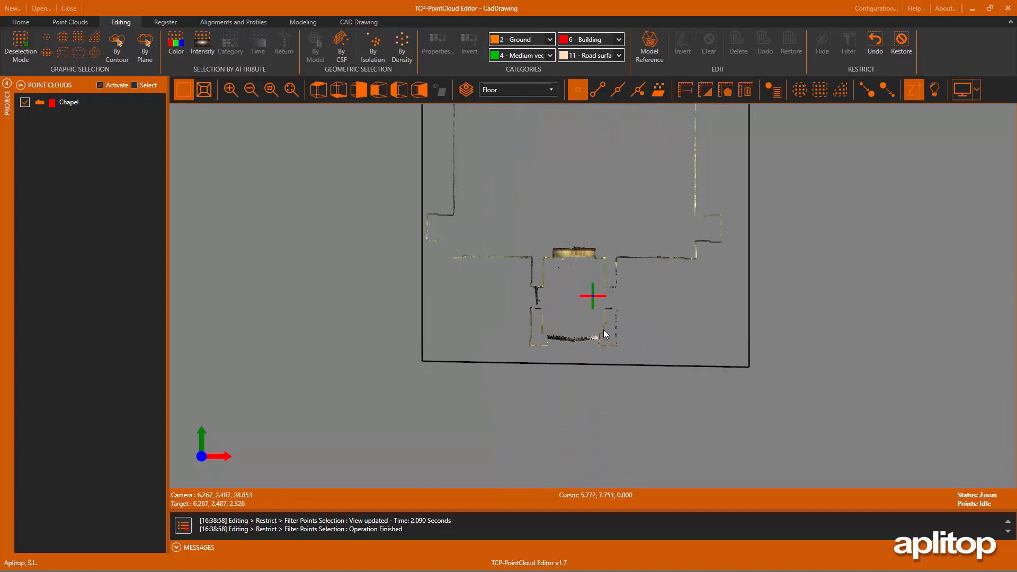
pyautogui.scroll(5, 585, 222)
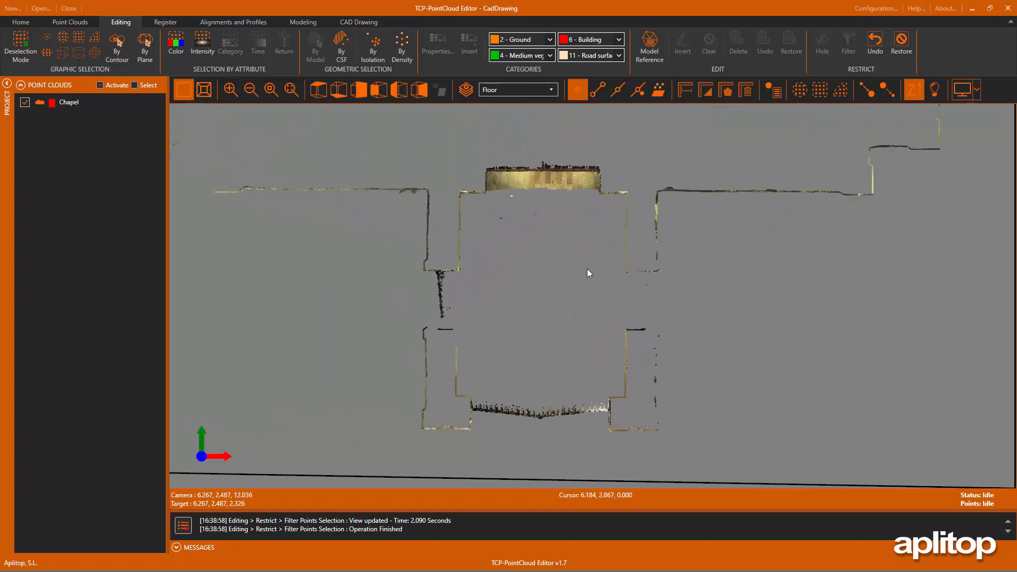
pyautogui.moveTo(563, 239); pyautogui.dragTo(726, 278, button='middle')
pyautogui.moveTo(569, 281); pyautogui.dragTo(603, 301, button='middle')
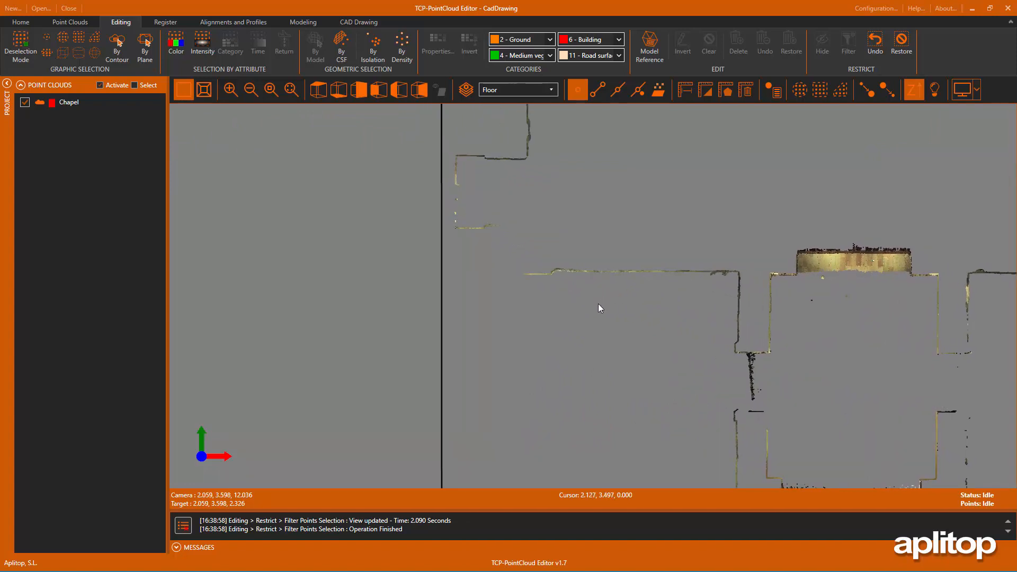
pyautogui.click(370, 24)
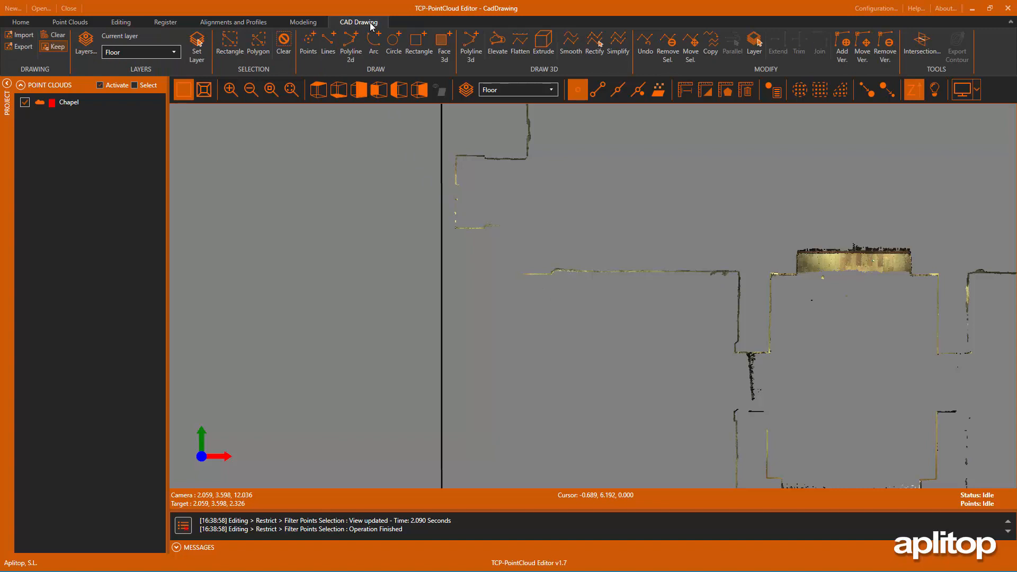
pyautogui.click(469, 44)
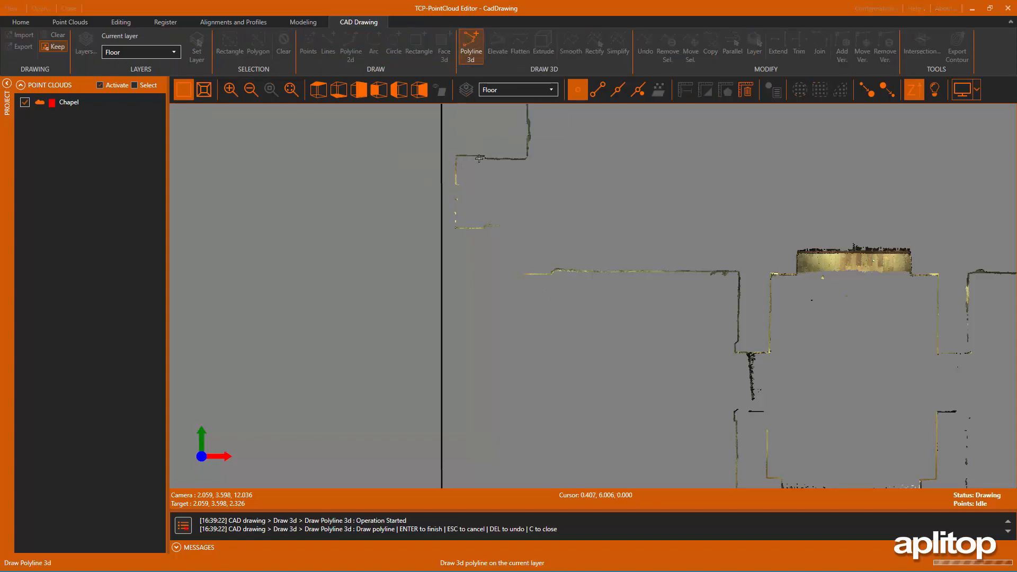
pyautogui.click(523, 273)
pyautogui.click(740, 272)
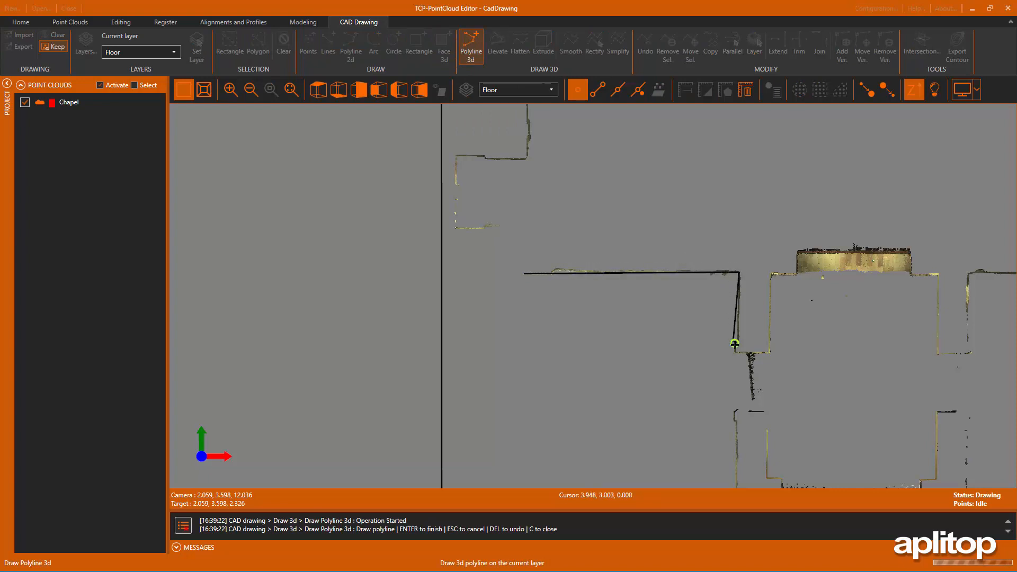
# - Continue the polyline around the left porch wall stub, the door recess and the right porch wall stub
pyautogui.click(769, 351)
pyautogui.click(771, 273)
pyautogui.moveTo(799, 297); pyautogui.dragTo(602, 304, button='middle')
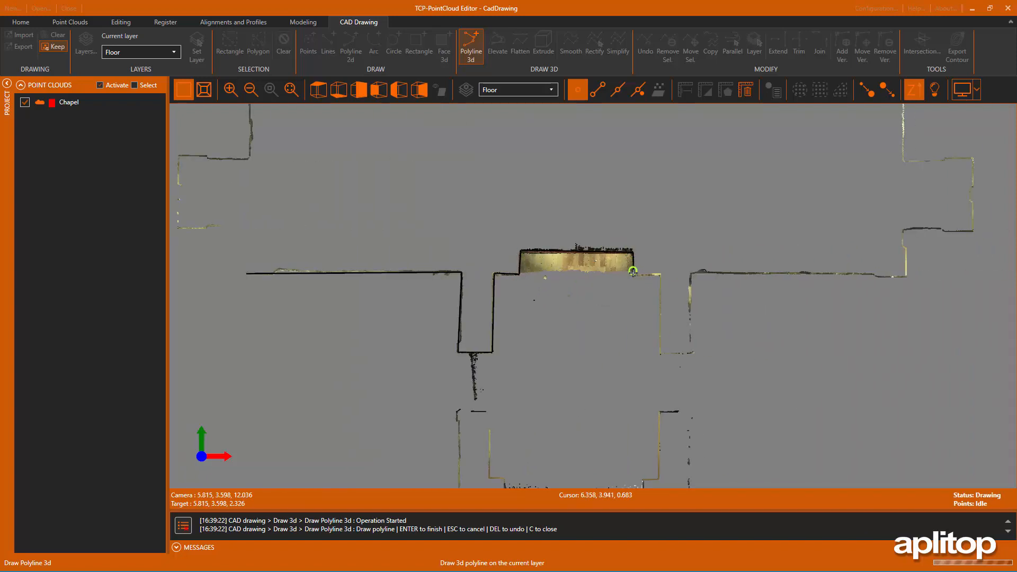
pyautogui.click(661, 352)
pyautogui.click(689, 343)
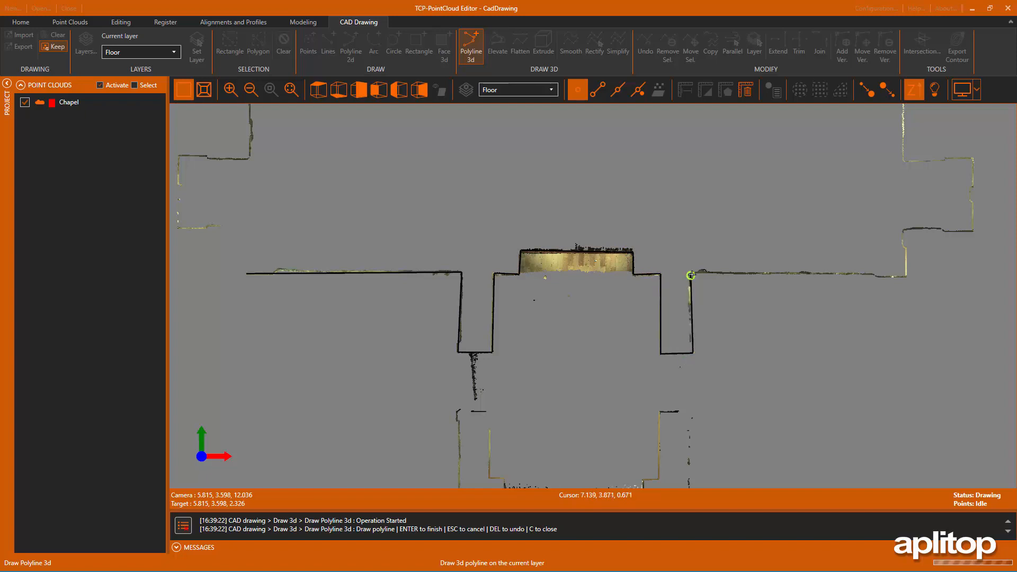
pyautogui.click(691, 273)
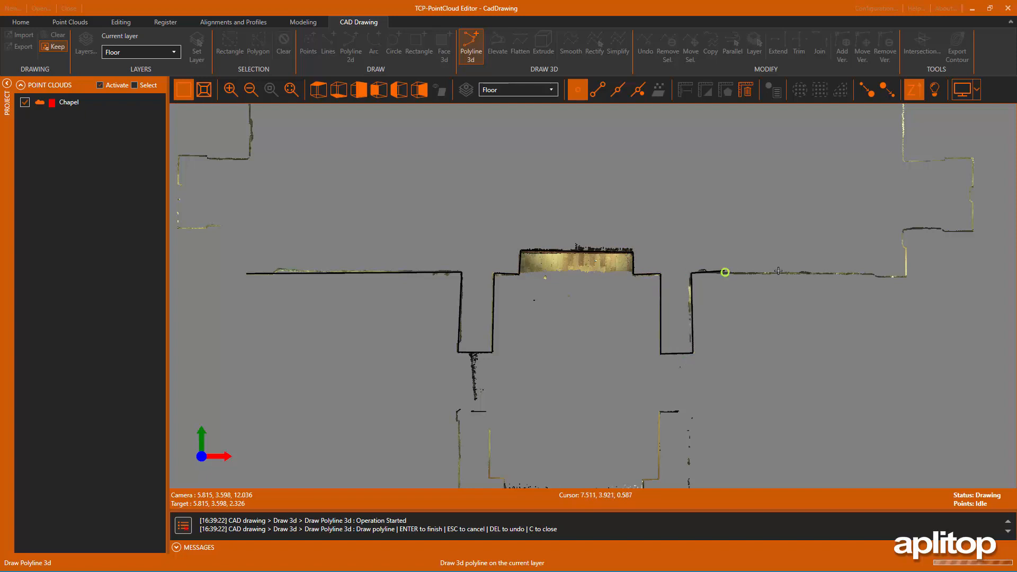
# - Continue the polyline along the right part of the front wall and around the buttress at the right front corner
pyautogui.click(904, 276)
pyautogui.moveTo(867, 317); pyautogui.dragTo(659, 401, button='middle')
pyautogui.click(688, 326)
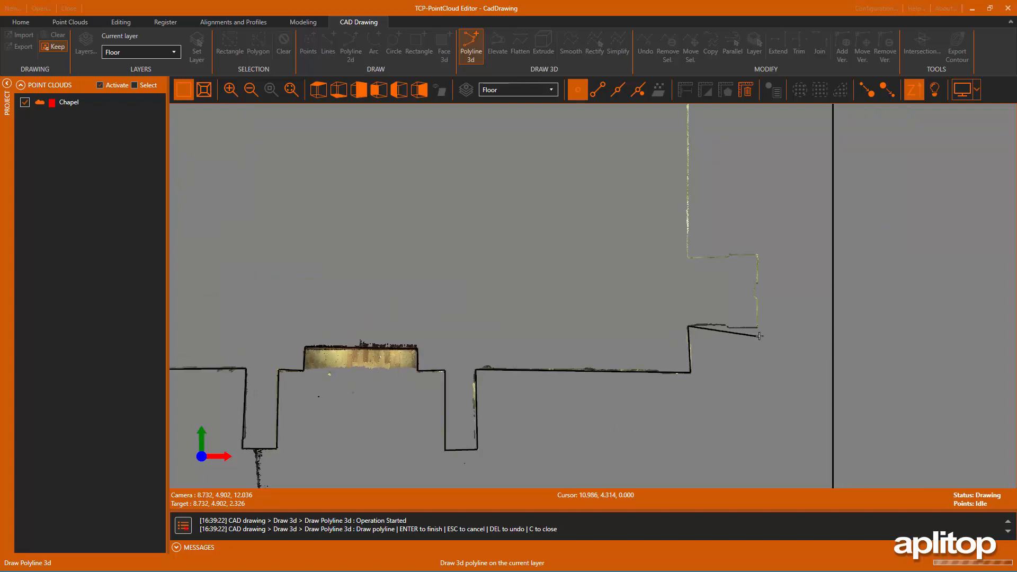
pyautogui.click(756, 326)
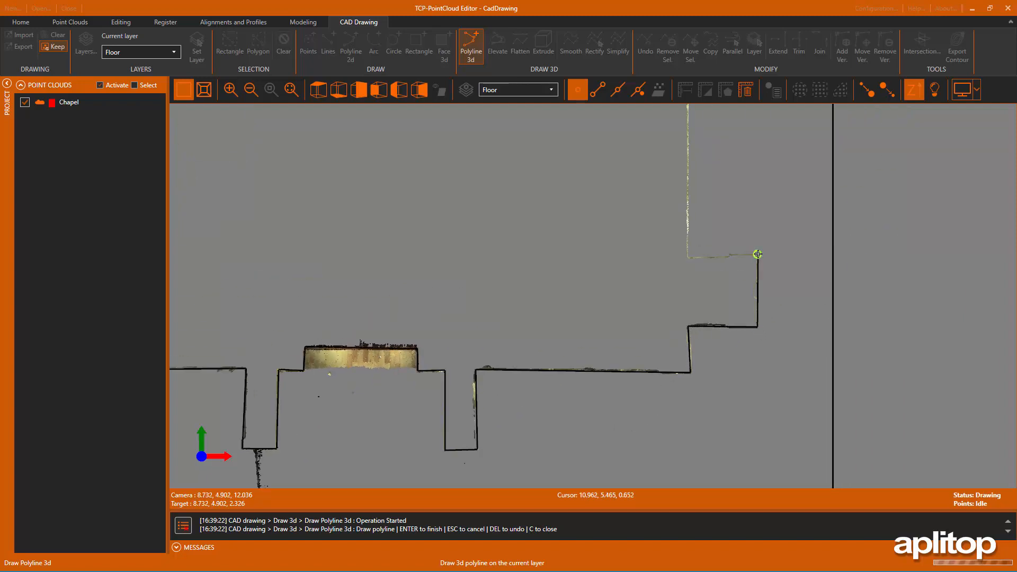
pyautogui.click(687, 258)
# - Extend the polyline along the right side wall and trace the outline of its middle buttress
pyautogui.moveTo(731, 160); pyautogui.dragTo(717, 444, button='middle')
pyautogui.moveTo(715, 202); pyautogui.dragTo(704, 417, button='middle')
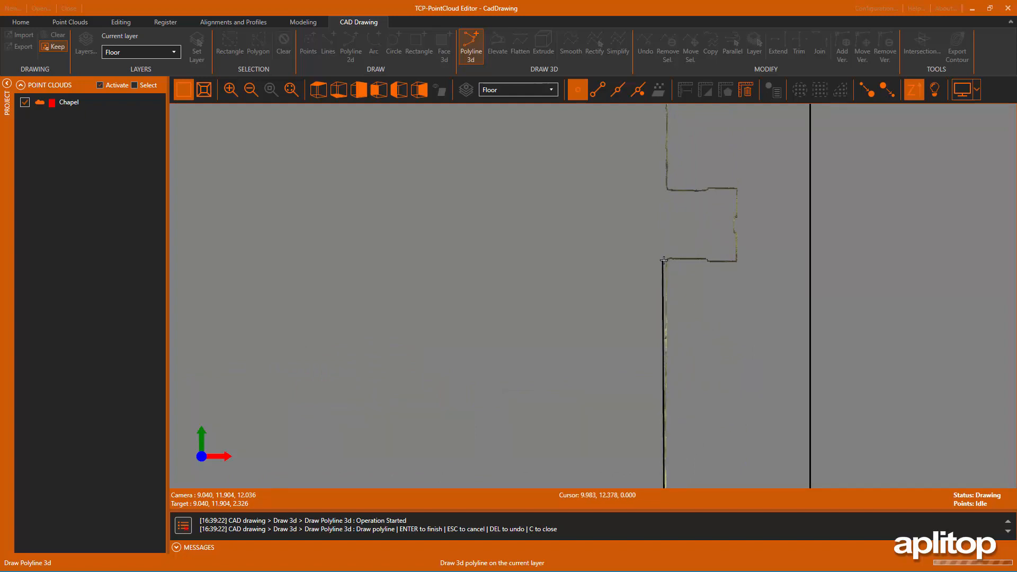
pyautogui.click(666, 260)
pyautogui.click(736, 260)
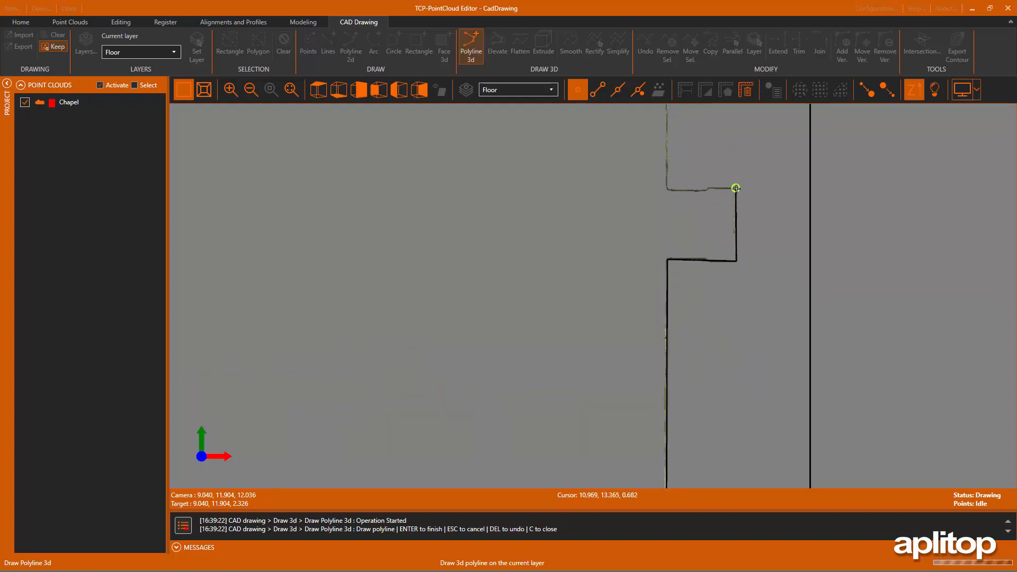
pyautogui.click(736, 188)
pyautogui.click(667, 189)
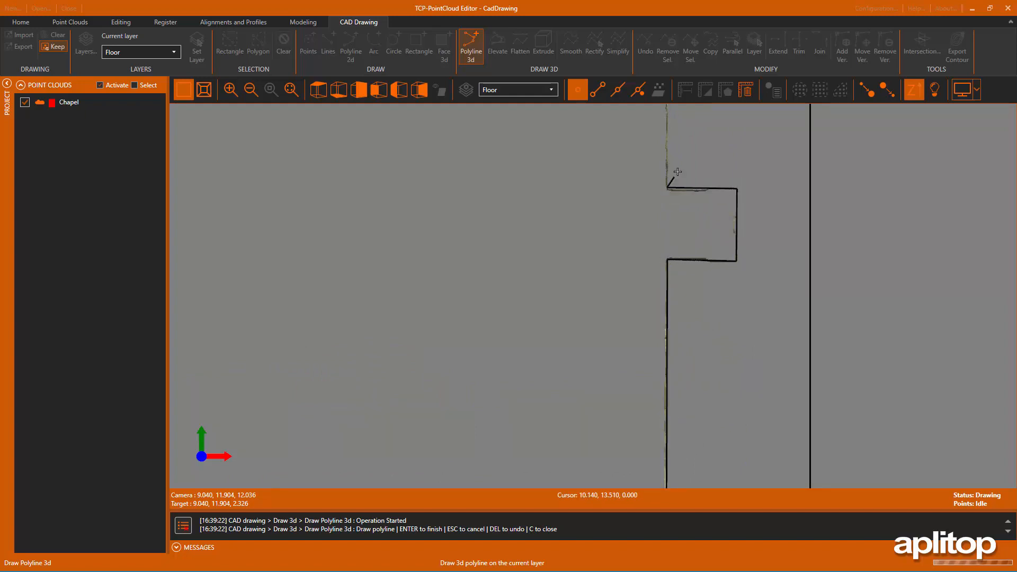
# - Extend the polyline along the right side wall and trace the outline of its rearmost buttress
pyautogui.moveTo(693, 154); pyautogui.dragTo(681, 398, button='middle')
pyautogui.moveTo(657, 197); pyautogui.dragTo(657, 289, button='middle')
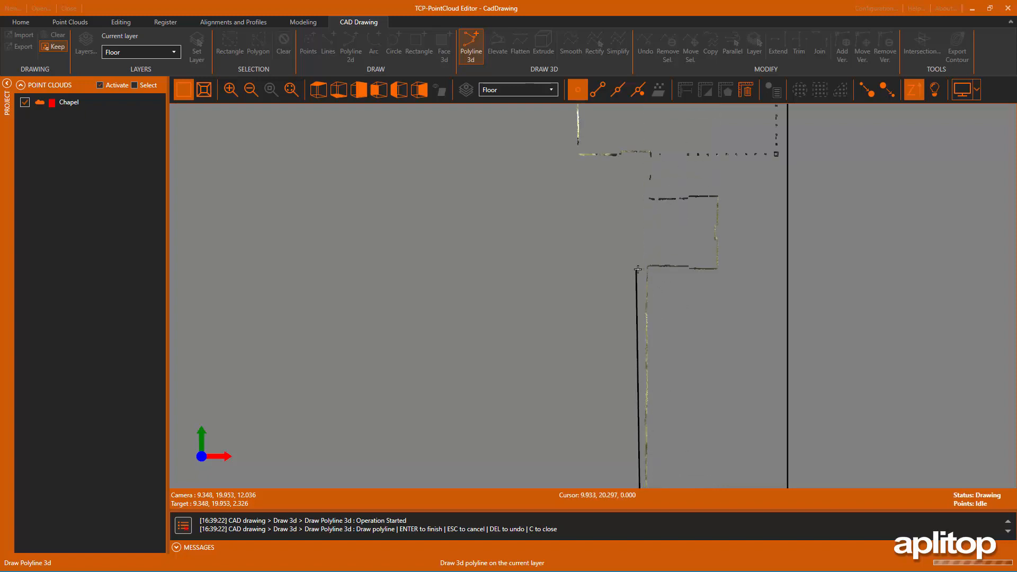
pyautogui.click(646, 266)
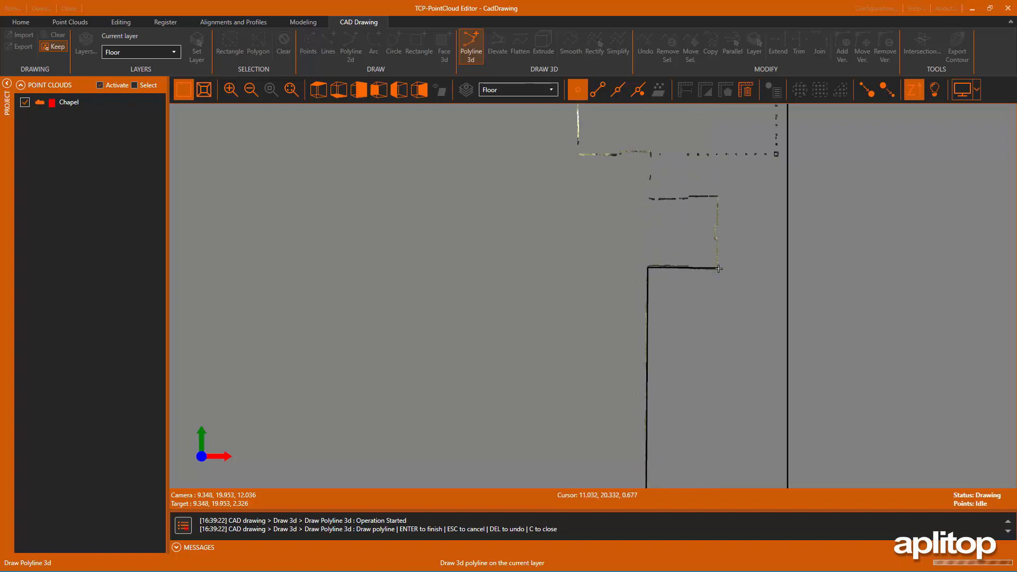
pyautogui.click(718, 269)
pyautogui.click(719, 197)
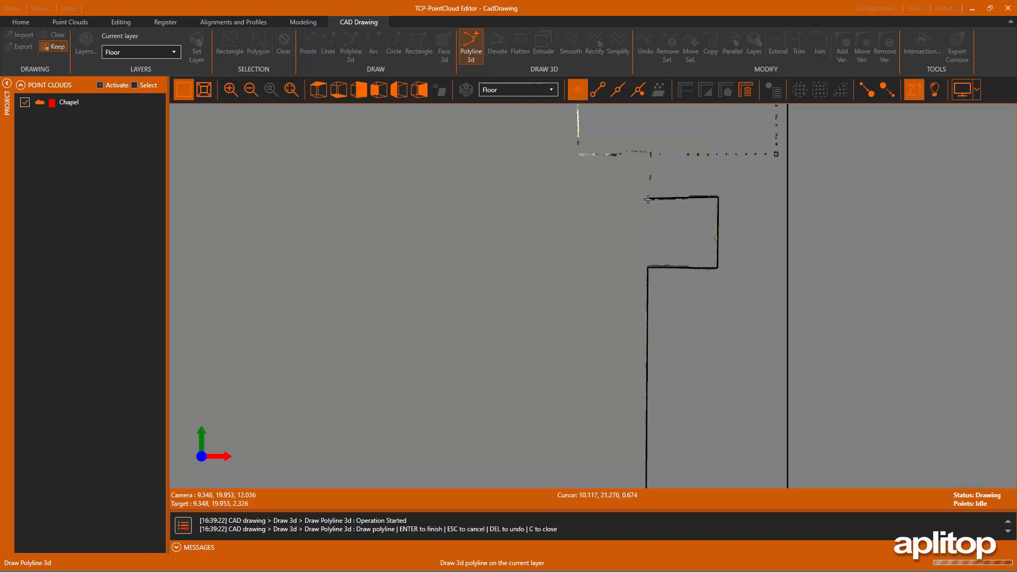
# - Trace the step into the narrower rear section, its right wall and the rear wall up to the opposite corner
pyautogui.moveTo(639, 143); pyautogui.dragTo(653, 349, button='middle')
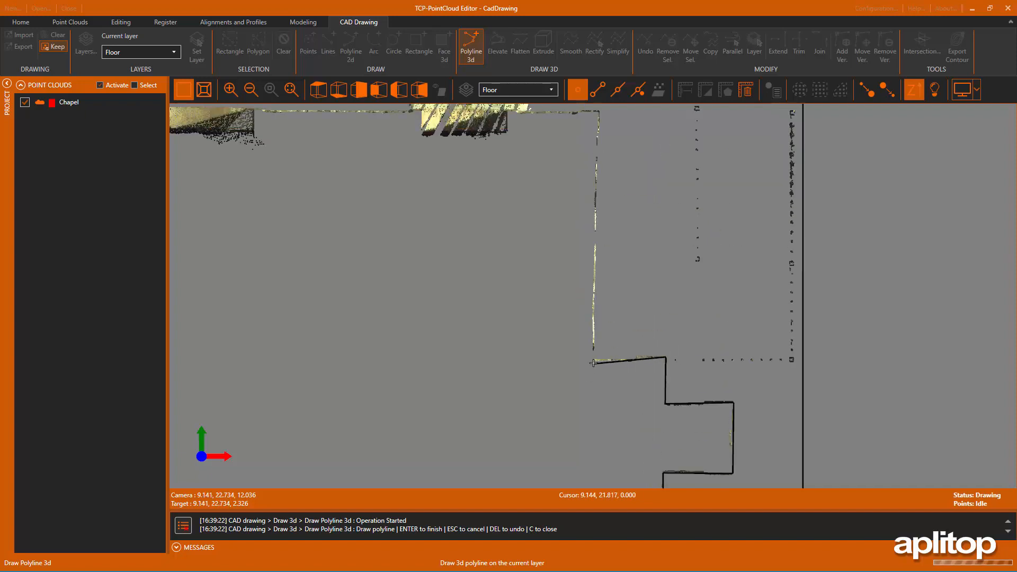
pyautogui.click(593, 360)
pyautogui.moveTo(620, 249); pyautogui.dragTo(614, 396, button='middle')
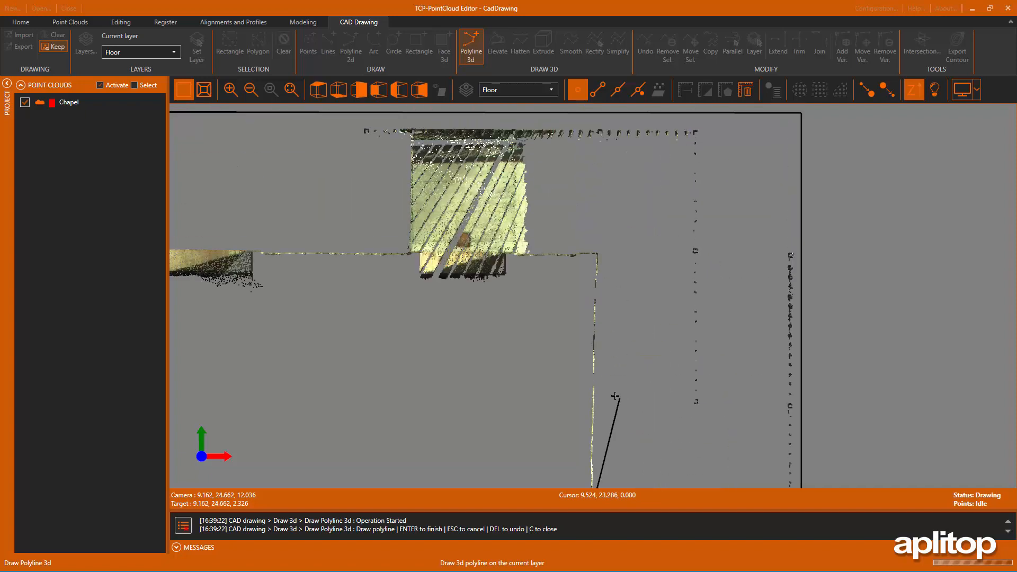
pyautogui.click(598, 254)
pyautogui.moveTo(597, 254); pyautogui.dragTo(971, 268, button='middle')
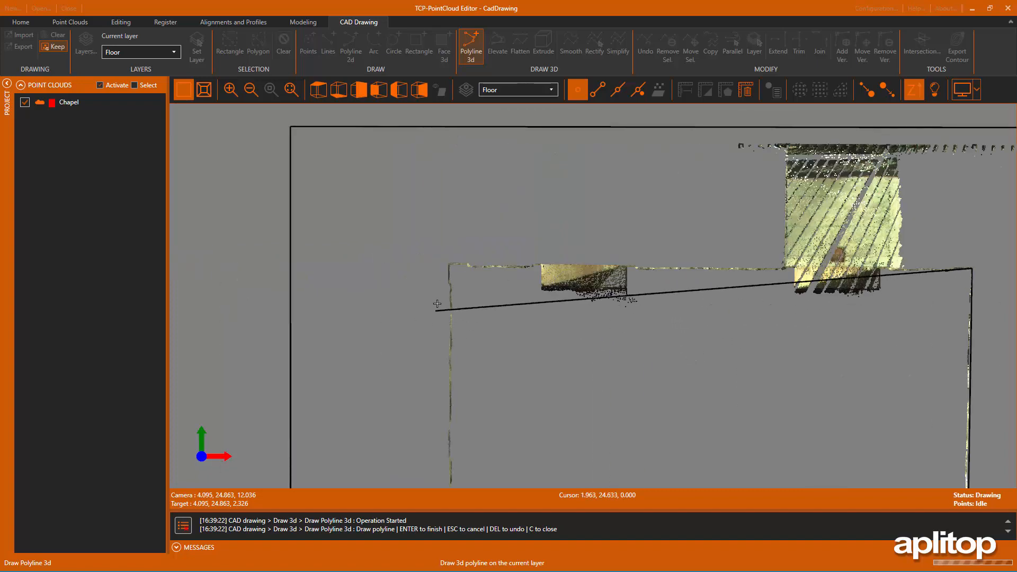
pyautogui.click(448, 263)
# - Continue the polyline down the rear section's left wall, around the step and the rearmost buttress on the left side
pyautogui.moveTo(503, 409); pyautogui.dragTo(461, 327, button='middle')
pyautogui.click(440, 302)
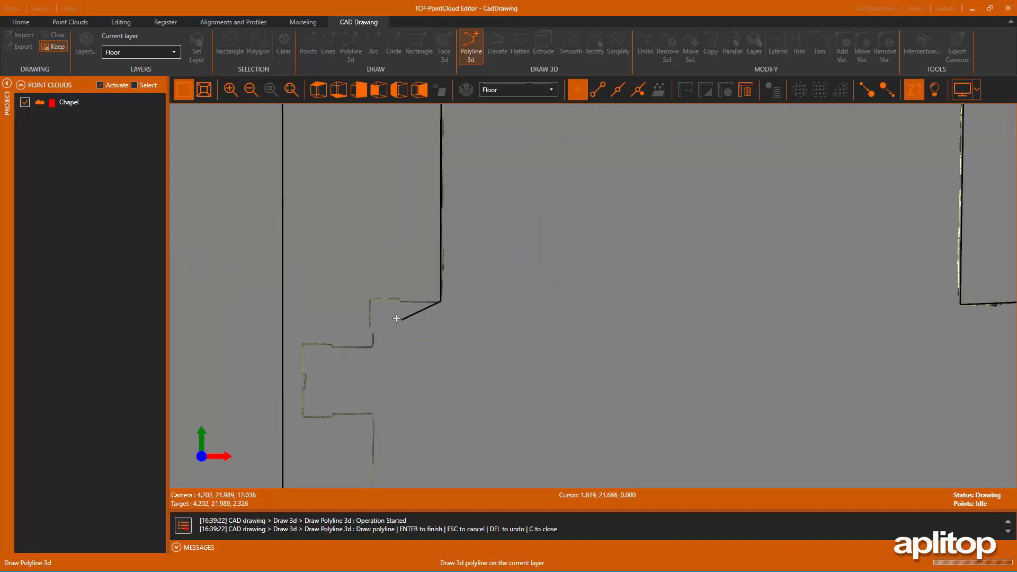
pyautogui.click(371, 298)
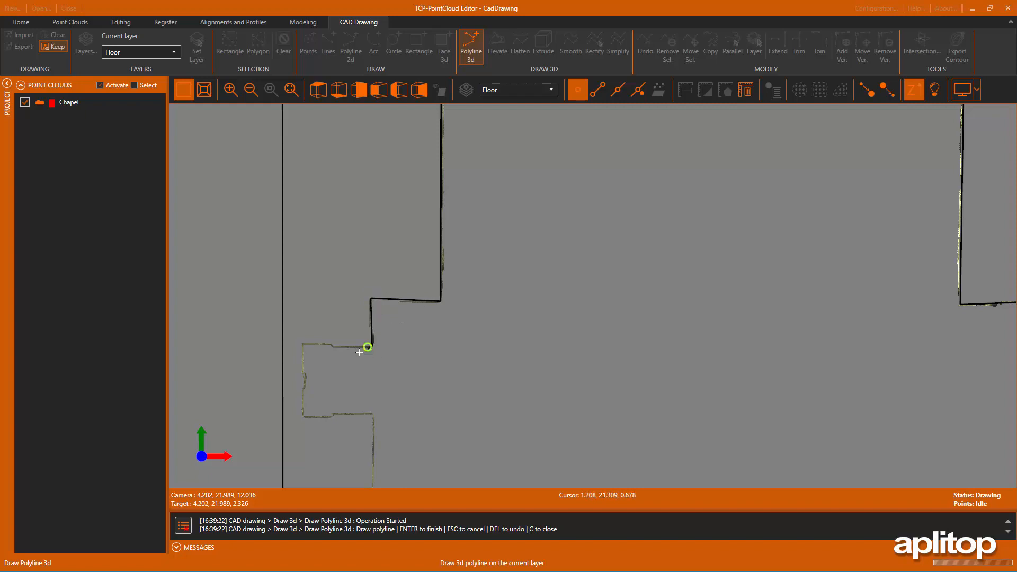
pyautogui.click(304, 343)
pyautogui.click(303, 415)
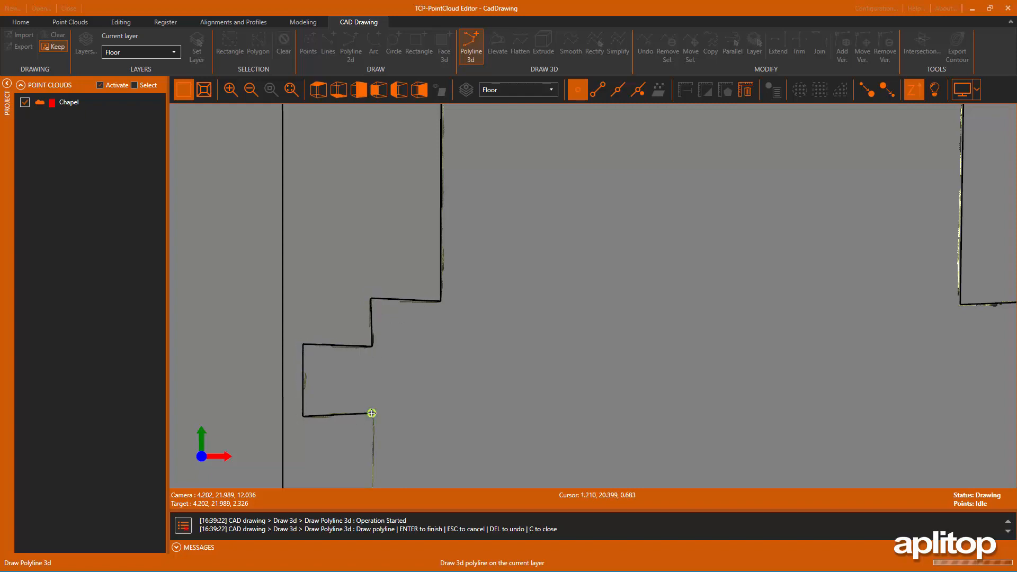
pyautogui.click(371, 413)
# - Extend the polyline along the left side wall and trace the outline of its middle buttress
pyautogui.moveTo(401, 456); pyautogui.dragTo(419, 190, button='middle')
pyautogui.moveTo(406, 473); pyautogui.dragTo(454, 213, button='middle')
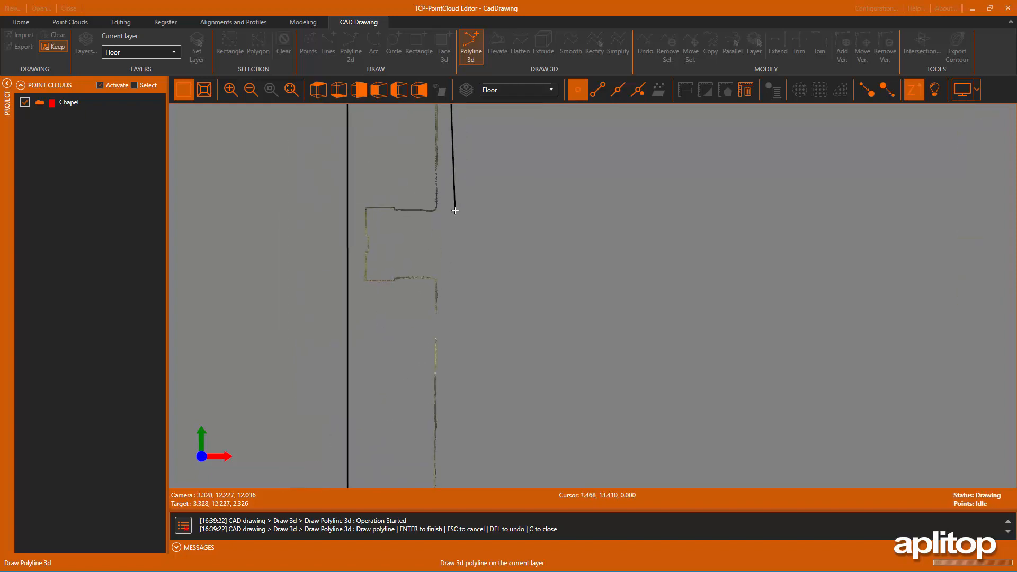
pyautogui.click(436, 210)
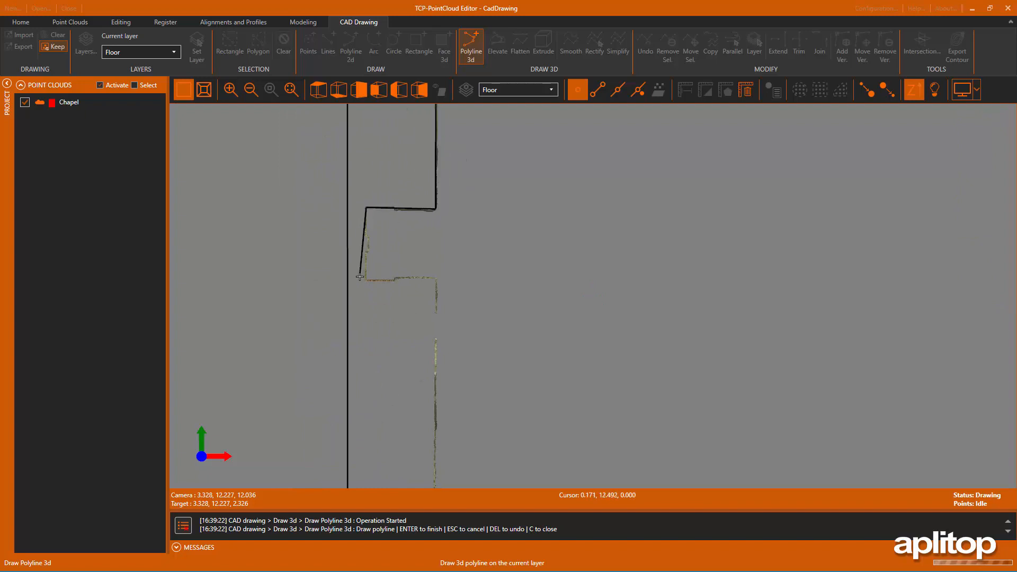
# - Extend the polyline along the left side wall, trace the front buttress to where its scanned points end, and finish the polyline
pyautogui.moveTo(470, 472); pyautogui.dragTo(477, 229, button='middle')
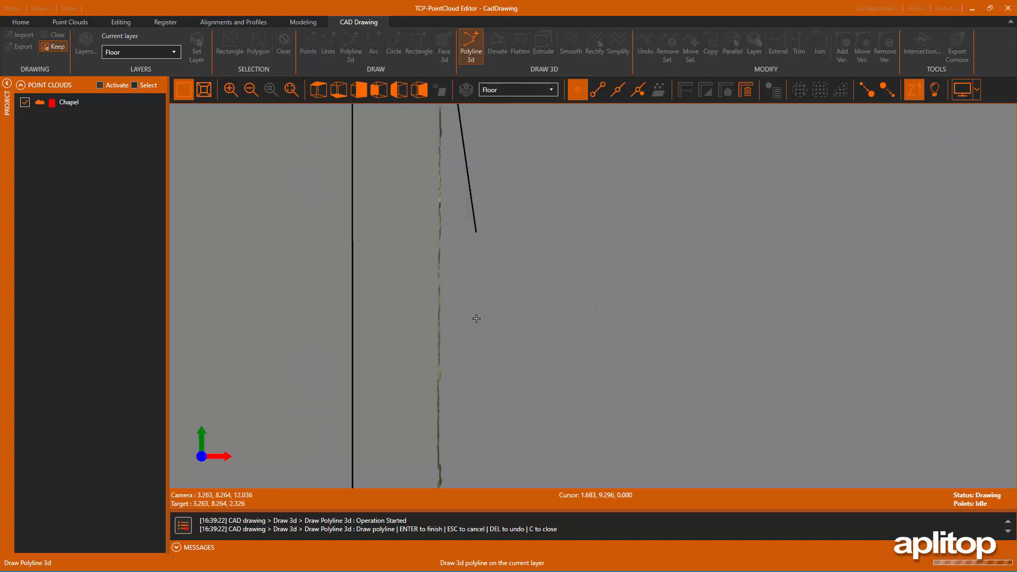
pyautogui.moveTo(466, 444); pyautogui.dragTo(455, 287, button='middle')
pyautogui.click(440, 275)
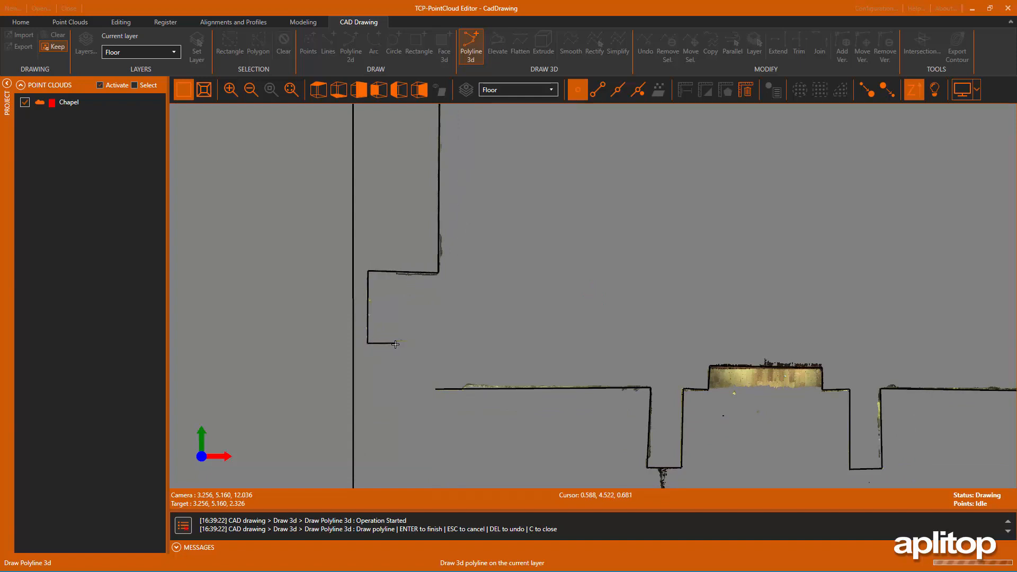
pyautogui.press('Return')
pyautogui.moveTo(511, 358); pyautogui.dragTo(459, 271, button='middle')
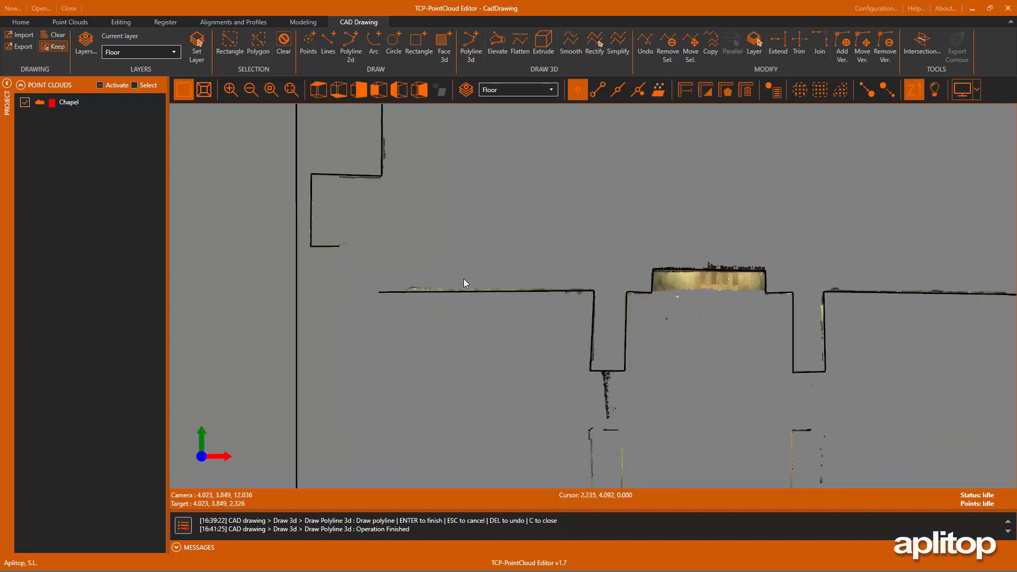
# - Draw a short 3D polyline from the open end of the front wall outline towards the front-left buttress, snapping its start to the endpoint
pyautogui.click(467, 47)
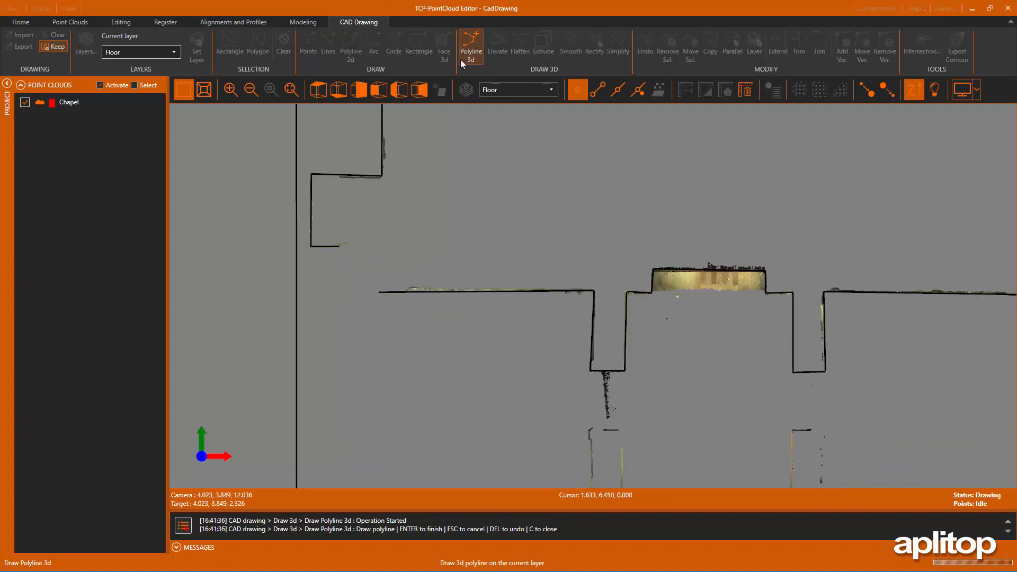
pyautogui.click(598, 94)
pyautogui.click(378, 290)
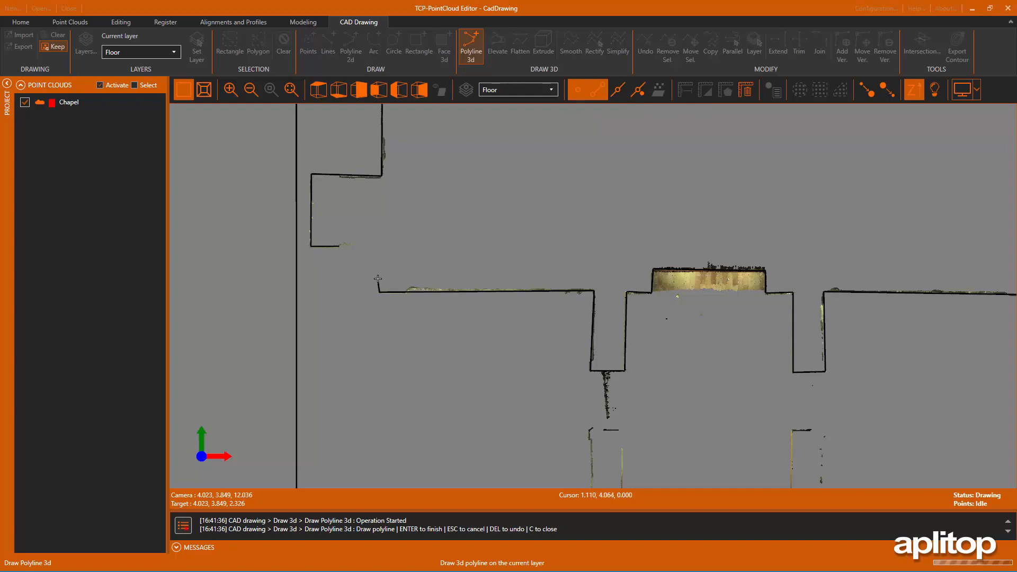
pyautogui.click(381, 220)
pyautogui.press('Return')
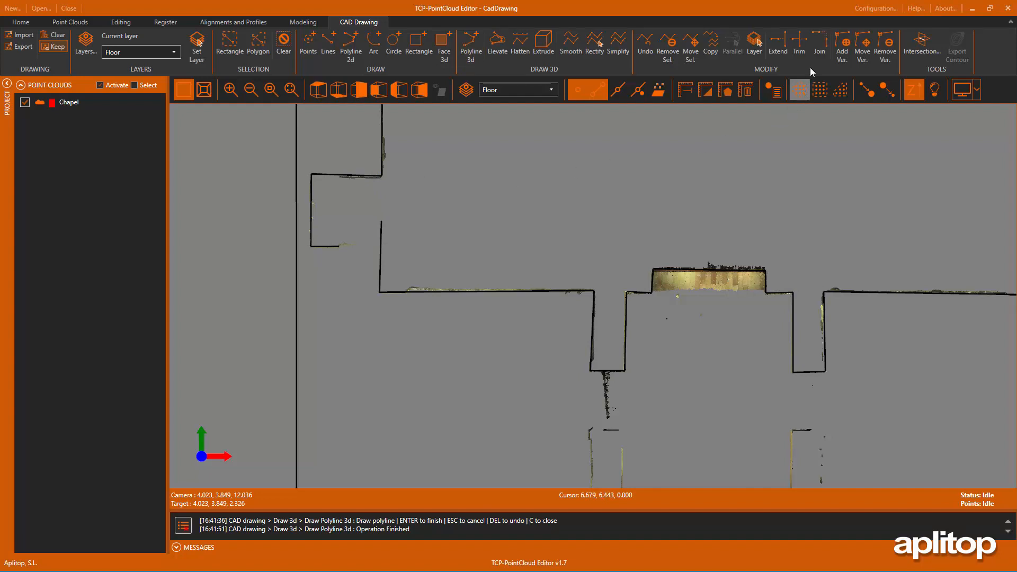
# - Join the buttress's open end with the short wall polyline and move the joined vertex to square the corner between buttress and wall
pyautogui.click(822, 40)
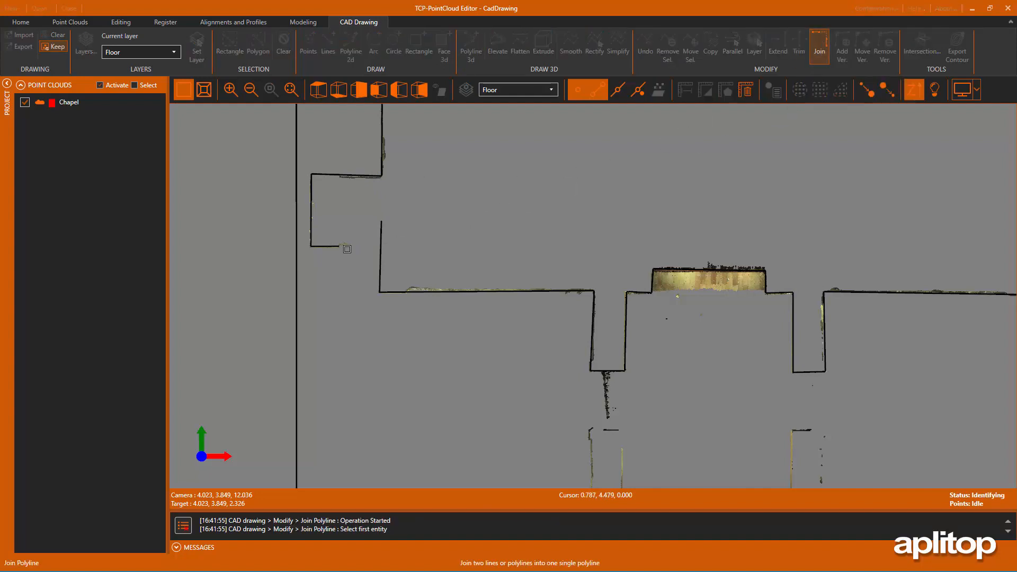
pyautogui.click(336, 245)
pyautogui.click(380, 264)
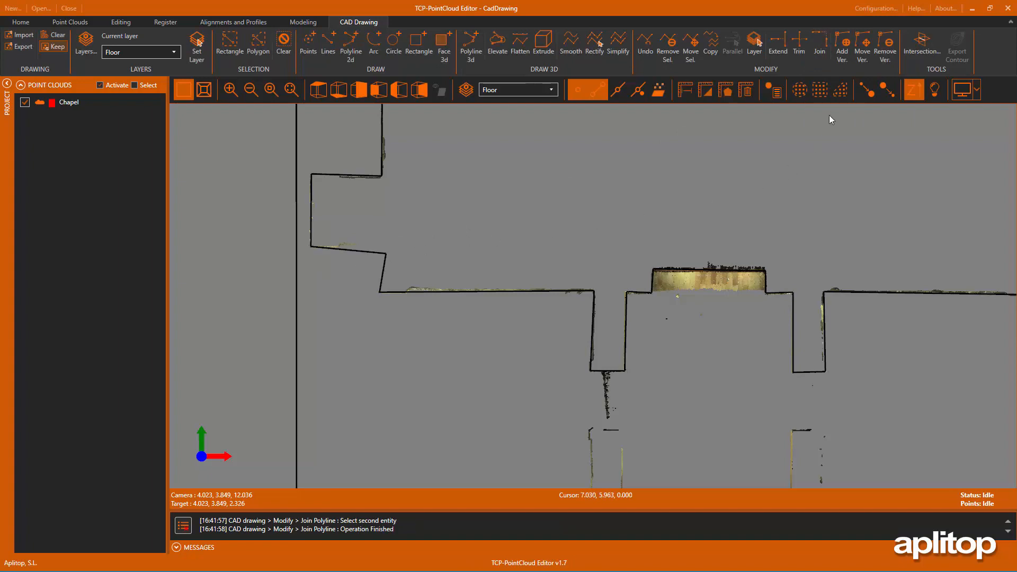
pyautogui.click(861, 50)
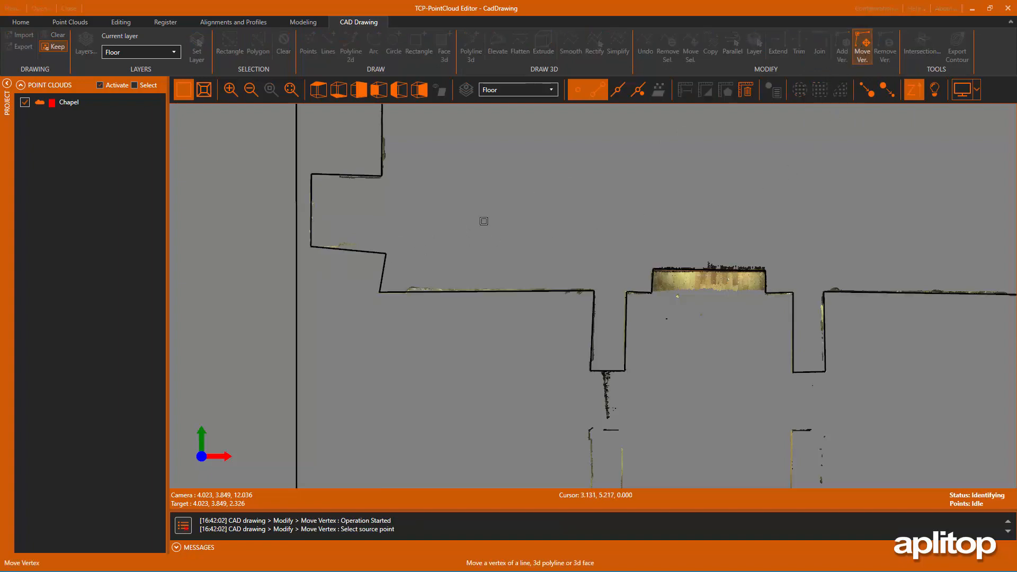
pyautogui.click(385, 254)
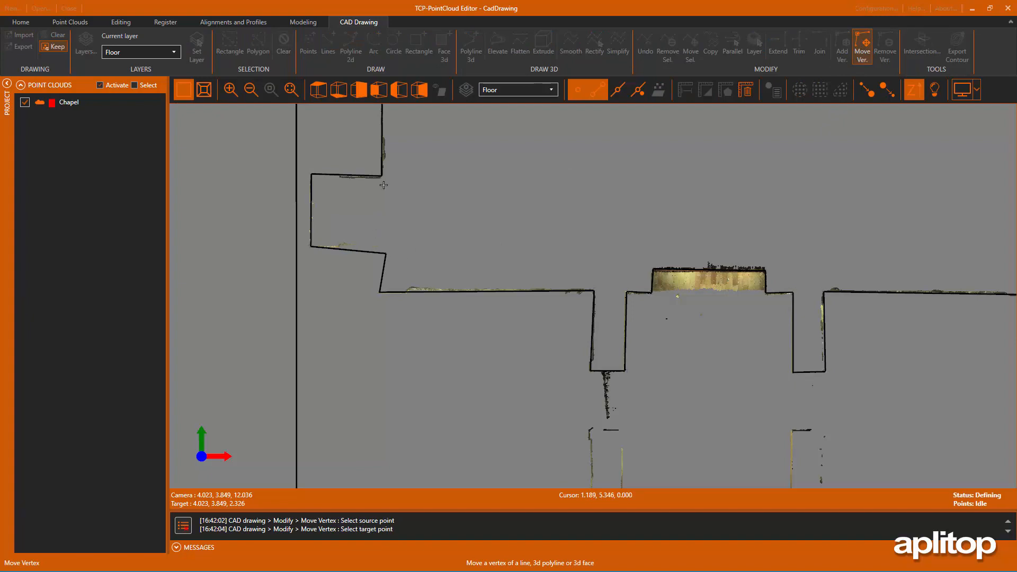
pyautogui.click(380, 247)
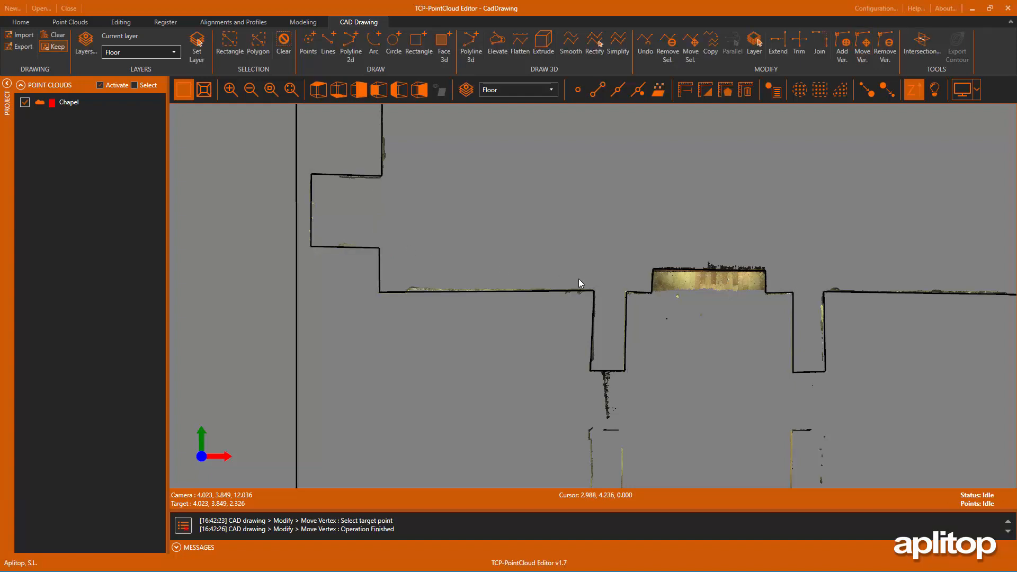
# - Trace the porch's left L-shaped pier as a closed 3D polyline, snapping to the cloud points
pyautogui.scroll(-5, 578, 279)
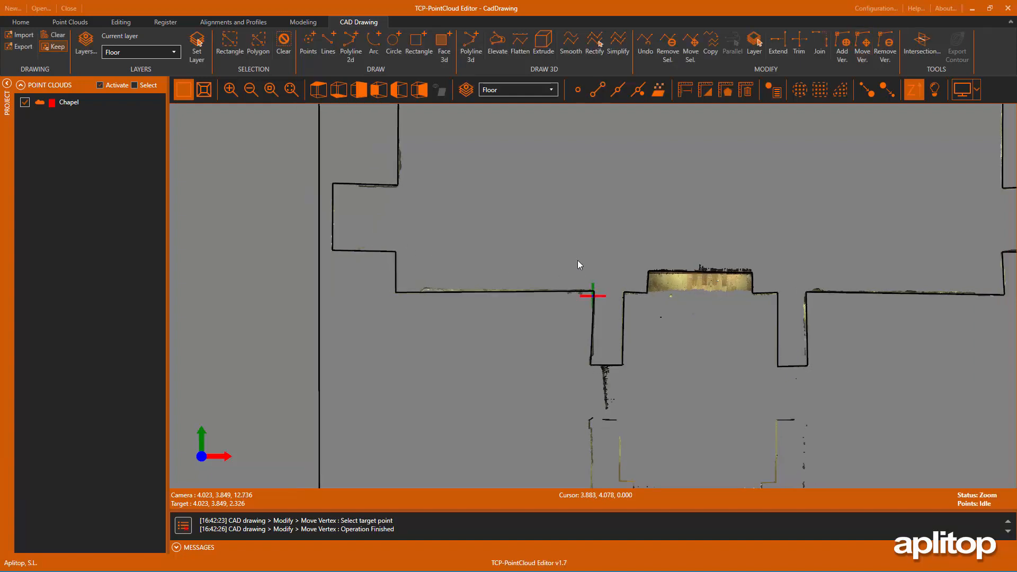
pyautogui.scroll(-3, 585, 233)
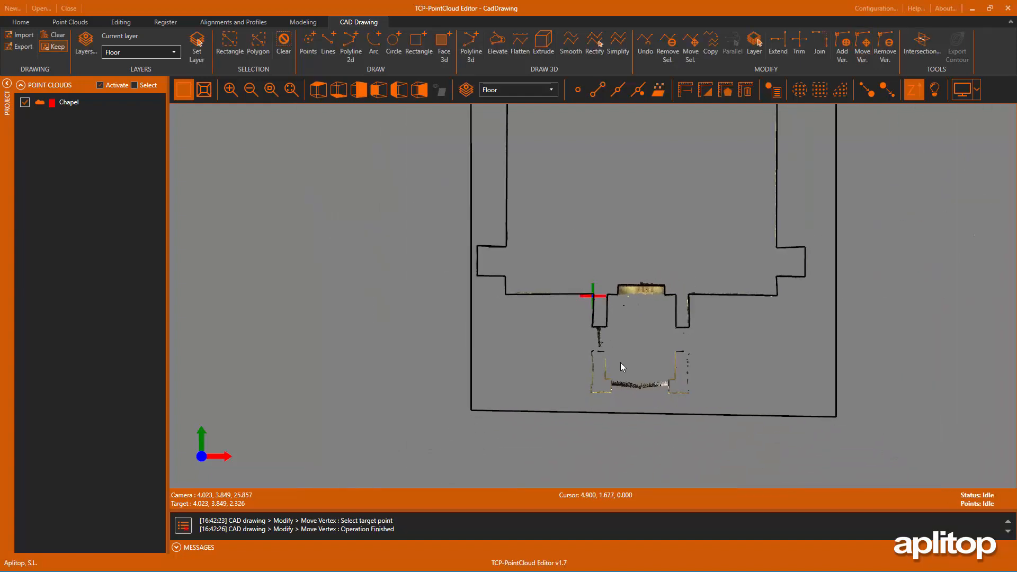
pyautogui.moveTo(620, 363); pyautogui.dragTo(586, 277, button='middle')
pyautogui.scroll(5, 586, 277)
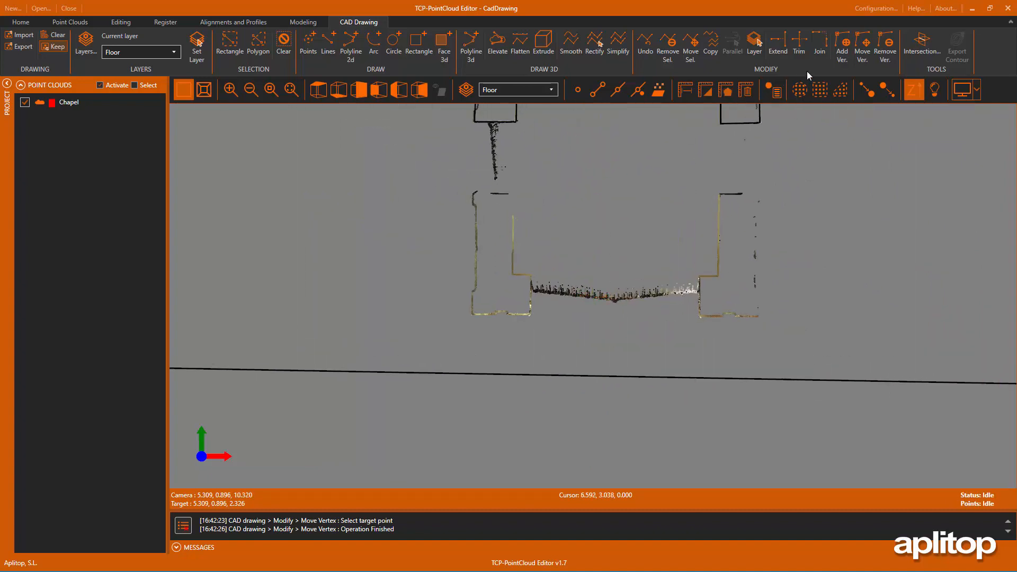
pyautogui.click(470, 46)
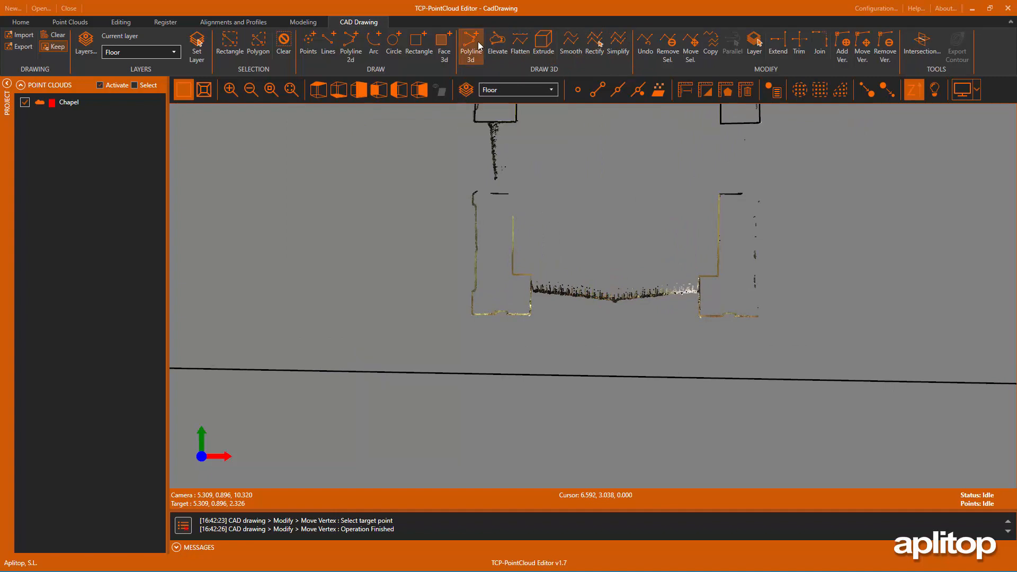
pyautogui.click(578, 91)
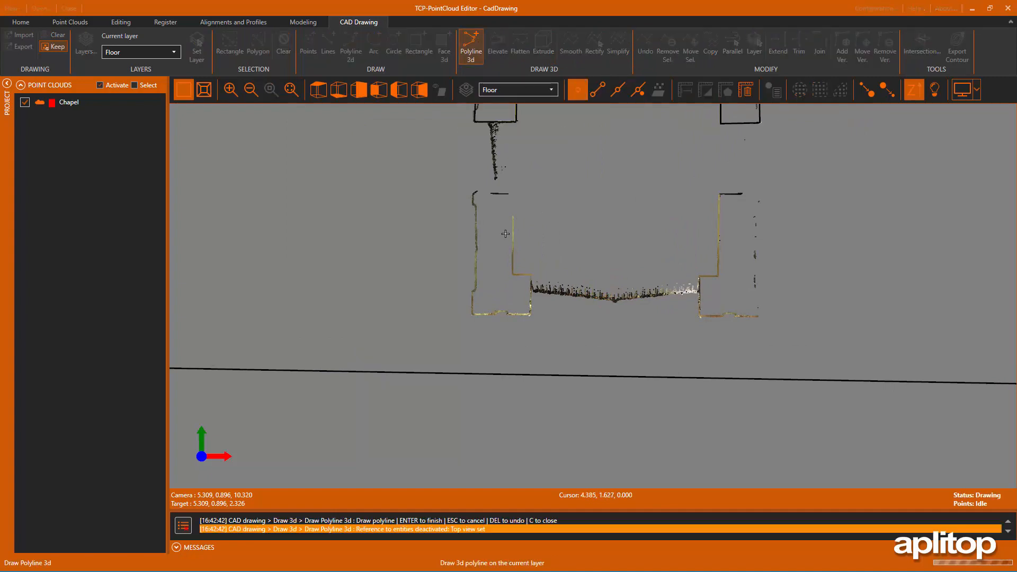
pyautogui.click(472, 196)
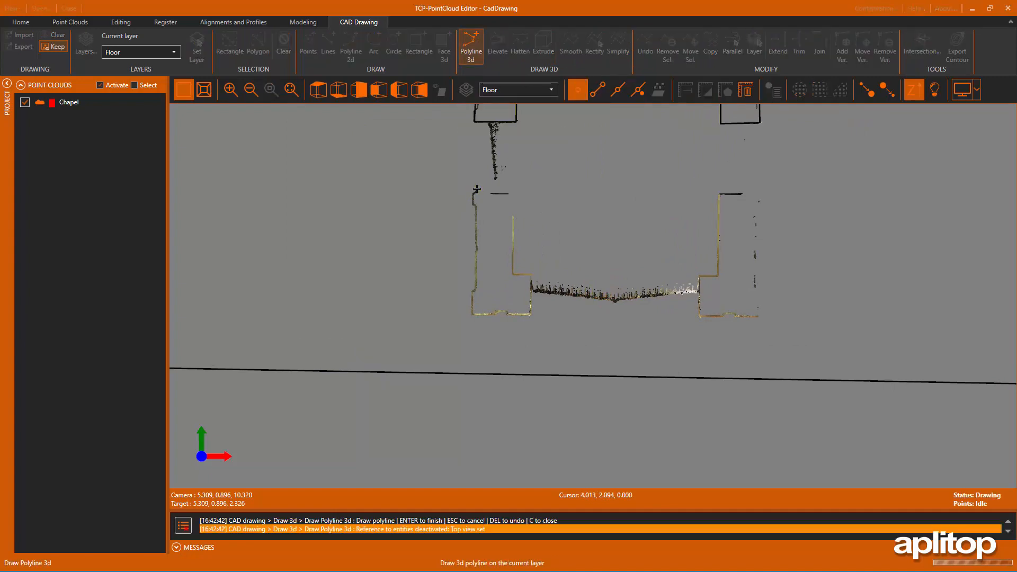
pyautogui.click(472, 314)
pyautogui.click(530, 314)
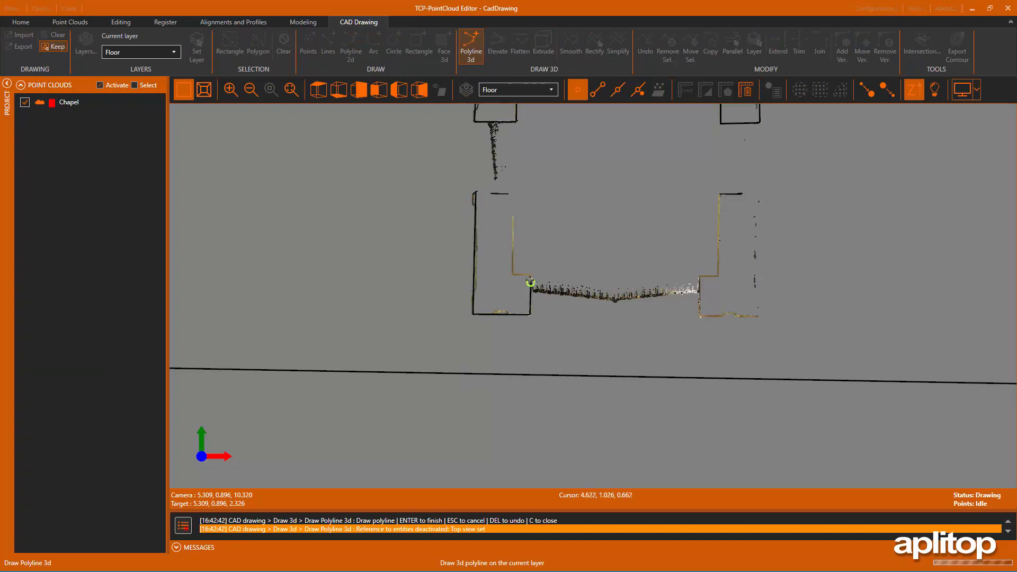
pyautogui.click(530, 274)
pyautogui.click(513, 274)
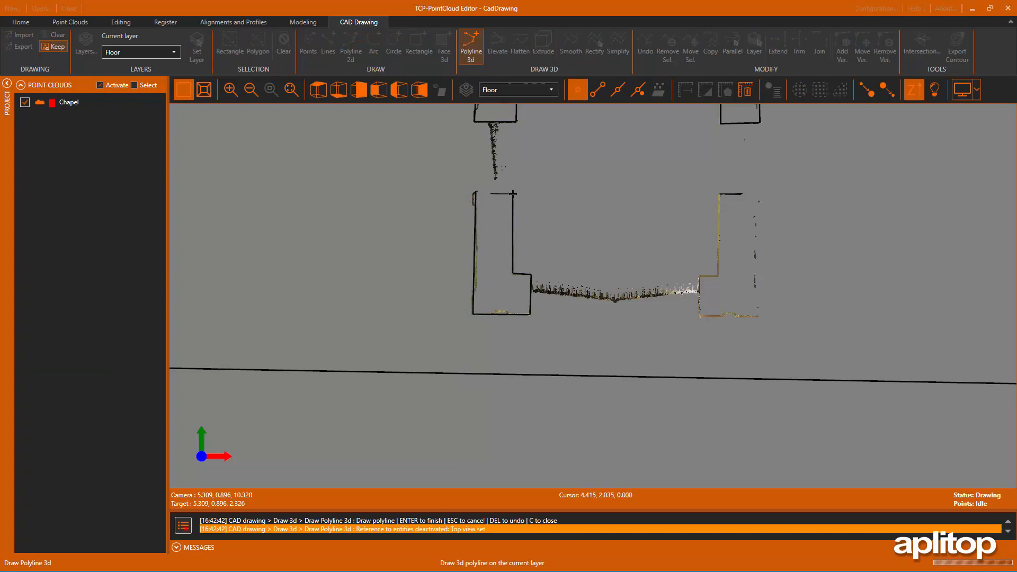
pyautogui.click(513, 193)
pyautogui.press('c')
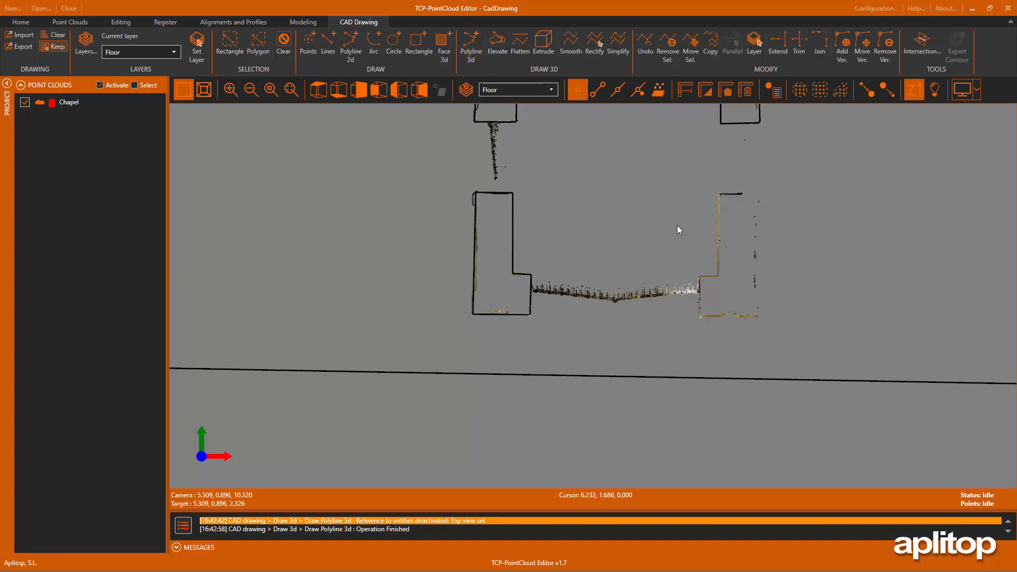
# - Trace the porch's right L-shaped pier as a closed 3D polyline
pyautogui.moveTo(677, 225); pyautogui.dragTo(444, 258, button='middle')
pyautogui.click(476, 49)
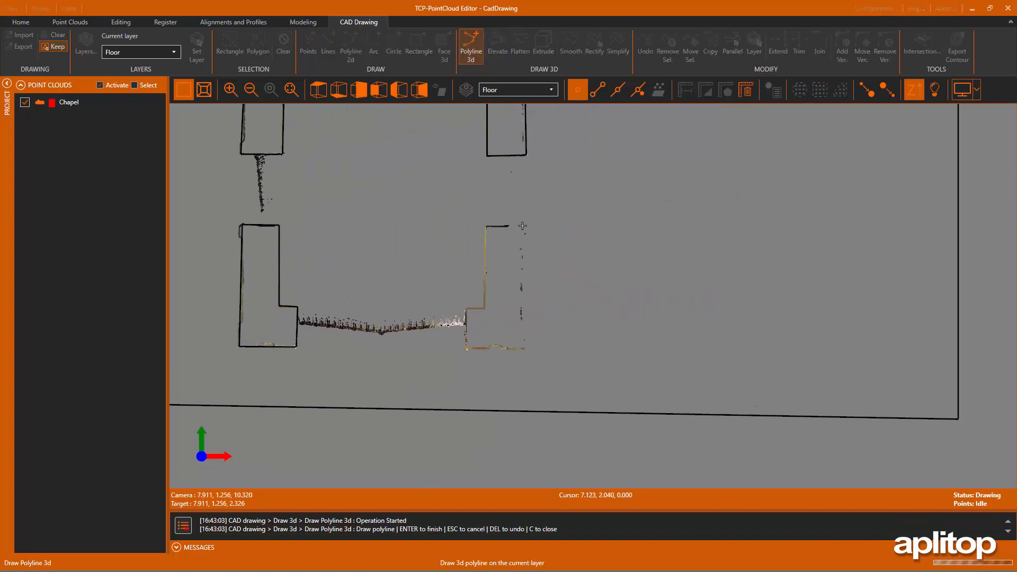
pyautogui.click(522, 226)
pyautogui.click(486, 226)
pyautogui.click(484, 308)
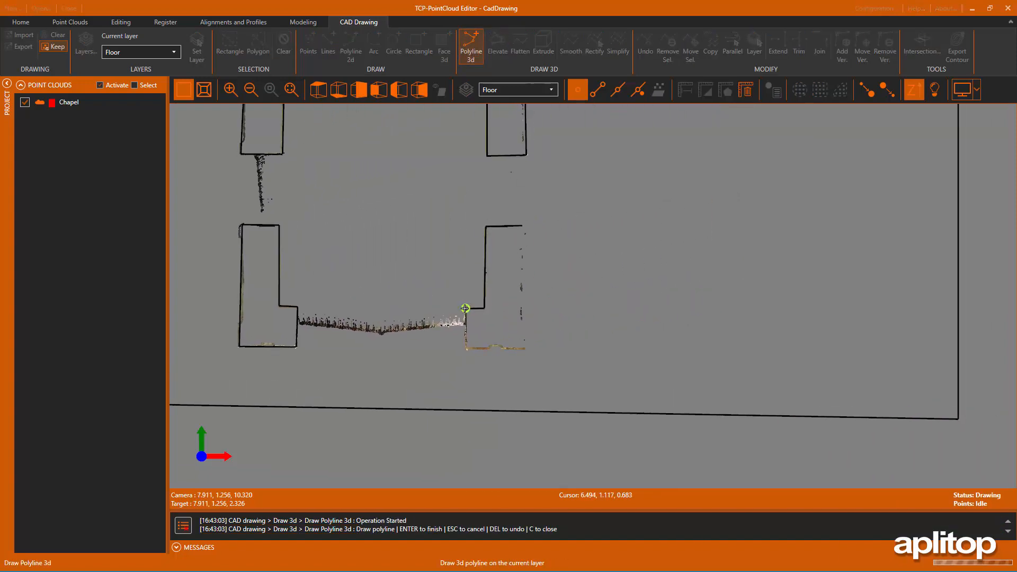
pyautogui.click(464, 308)
pyautogui.click(466, 348)
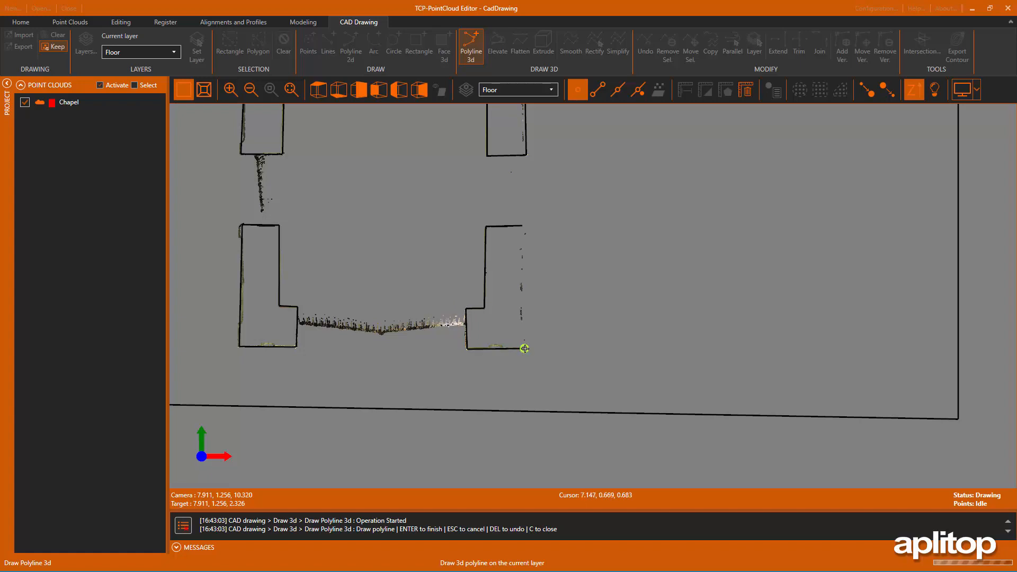
pyautogui.click(525, 349)
pyautogui.press('c')
# - Examine the whole floor plan from above and from the side to compare the heights of the polyline vertices
pyautogui.scroll(-5, 557, 355)
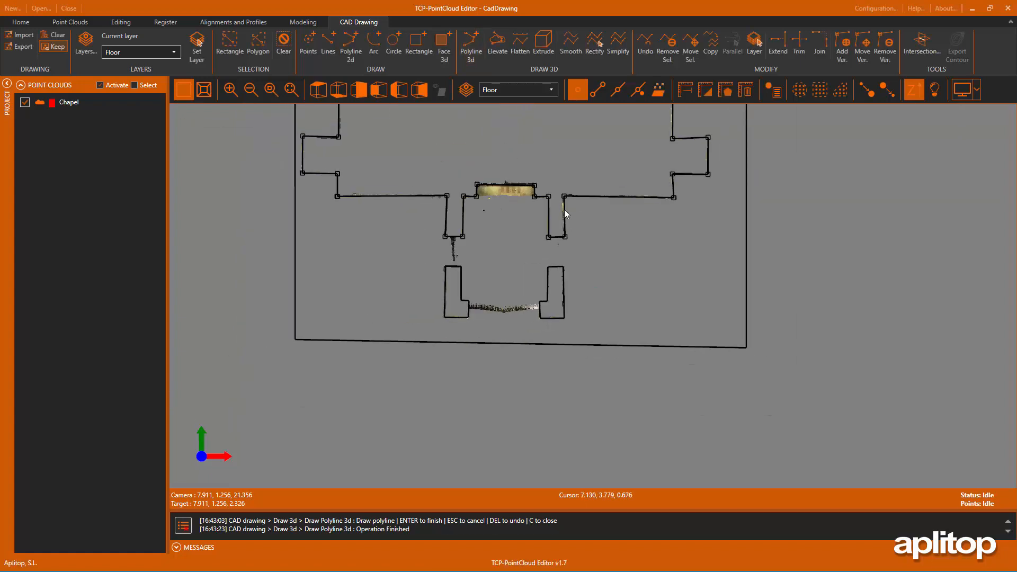
pyautogui.scroll(-5, 590, 189)
pyautogui.moveTo(564, 183); pyautogui.dragTo(562, 319, button='middle')
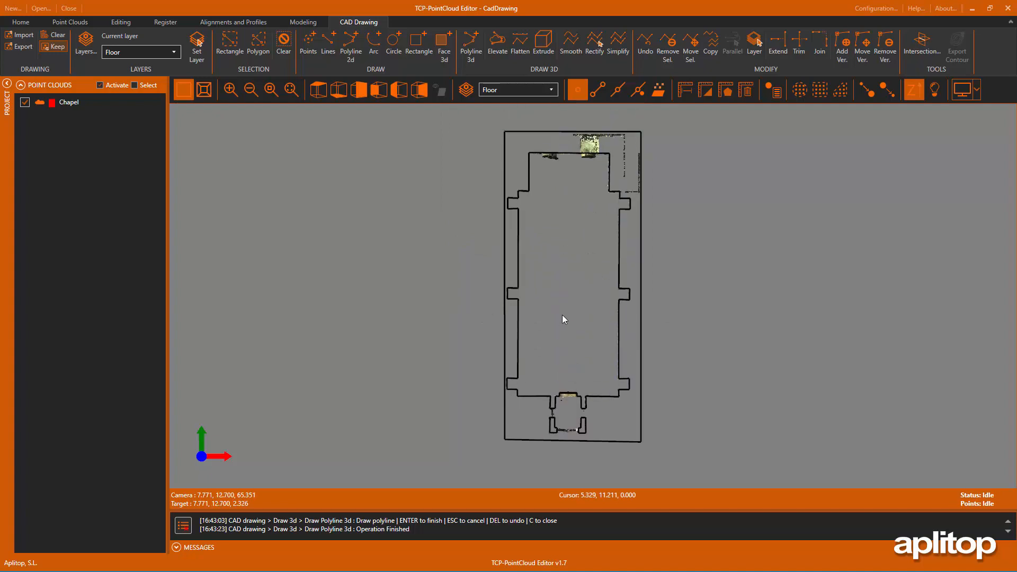
pyautogui.moveTo(562, 319)
pyautogui.mouseDown()
pyautogui.moveTo(575, 285)
pyautogui.moveTo(549, 334)
pyautogui.moveTo(572, 276)
pyautogui.moveTo(487, 341)
pyautogui.moveTo(609, 336)
pyautogui.moveTo(551, 336)
pyautogui.moveTo(542, 411)
pyautogui.moveTo(590, 243)
pyautogui.mouseUp()
pyautogui.scroll(3, 593, 359)
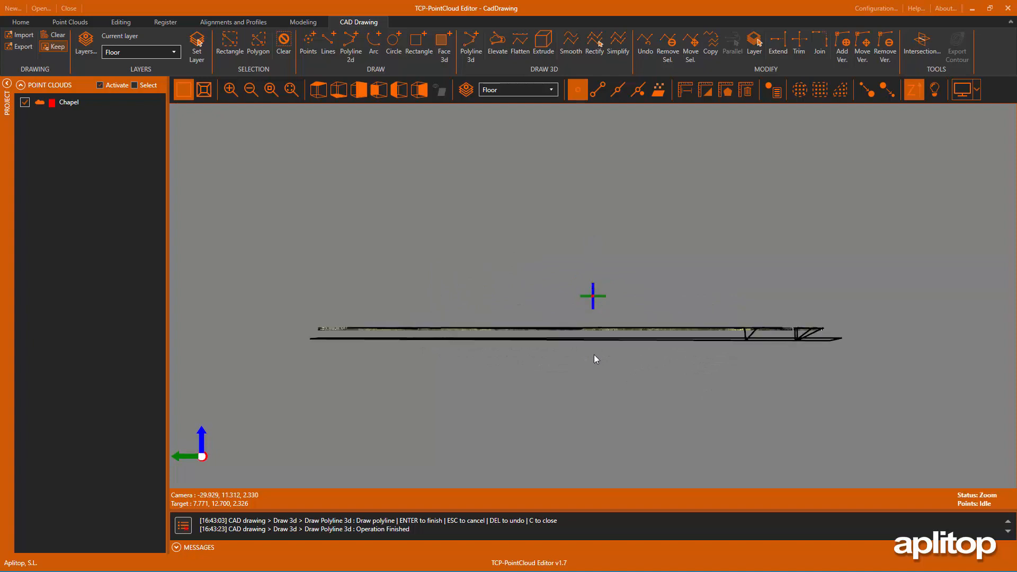
pyautogui.scroll(2, 596, 359)
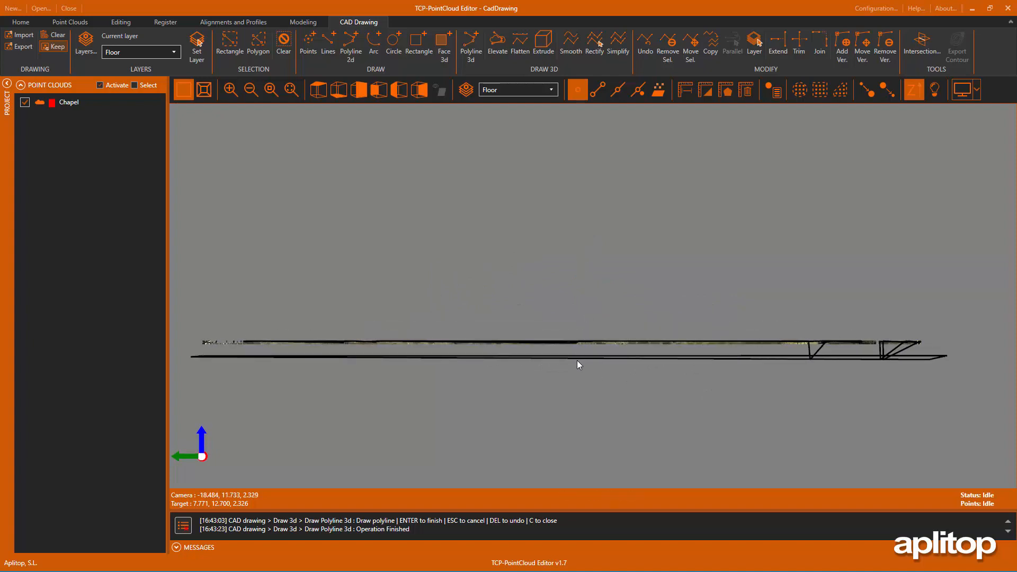
pyautogui.moveTo(577, 360); pyautogui.dragTo(571, 298, button='middle')
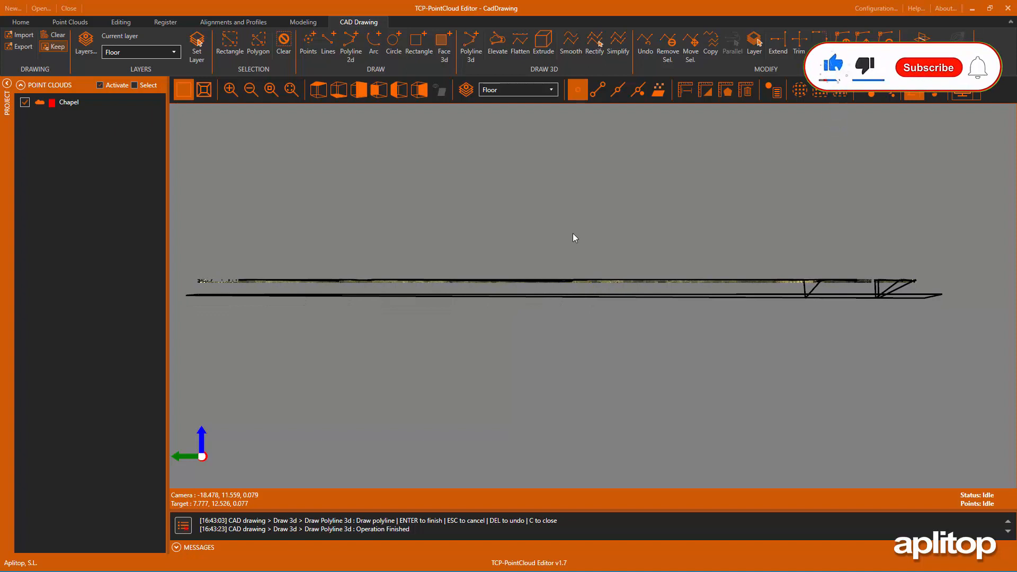
pyautogui.moveTo(573, 233); pyautogui.dragTo(513, 369)
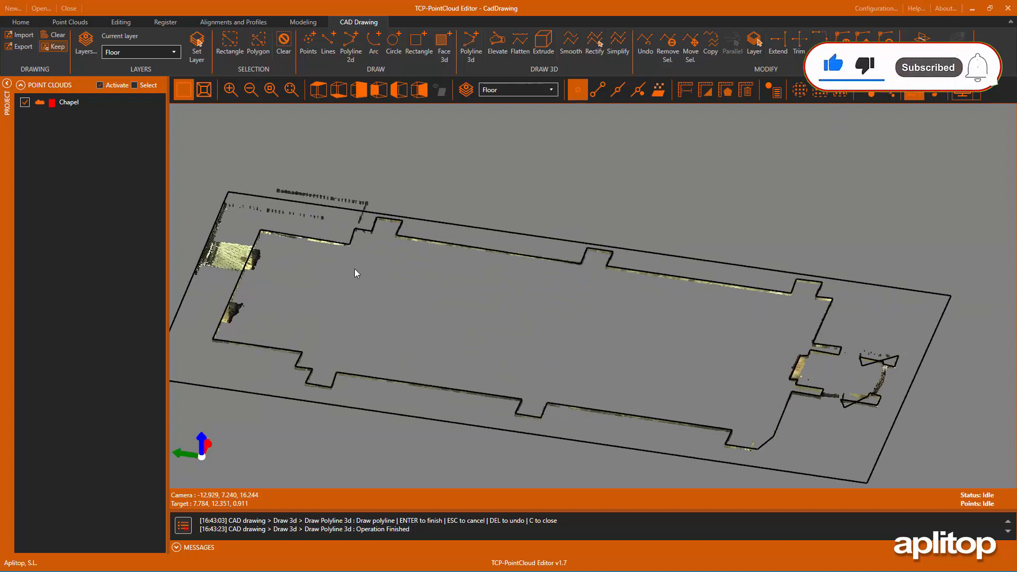
# - Flatten the chapel outline and both porch pier outlines to a Z dimension of -0.130
pyautogui.click(338, 242)
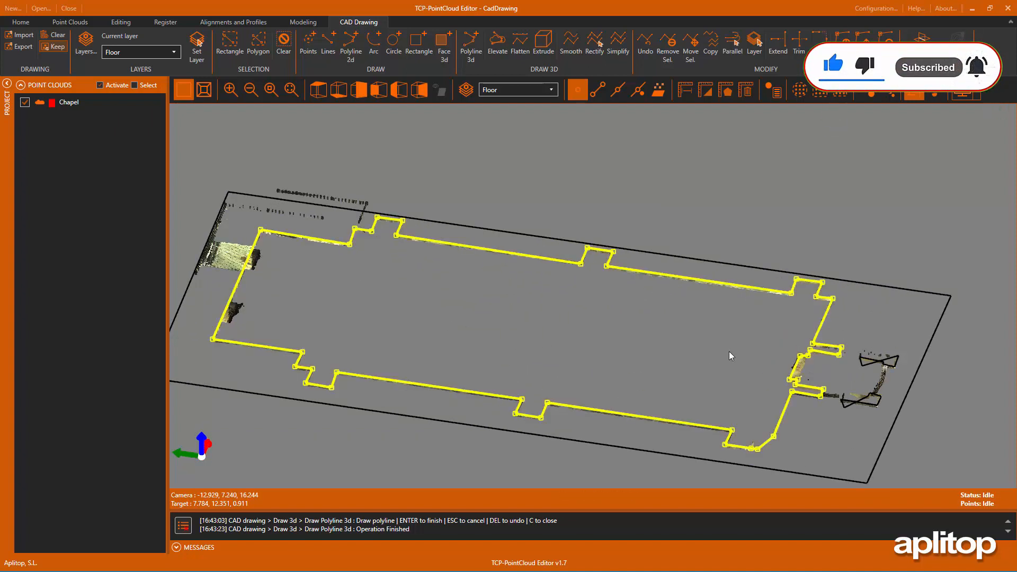
pyautogui.click(864, 360)
pyautogui.click(857, 399)
pyautogui.moveTo(857, 318); pyautogui.dragTo(830, 418)
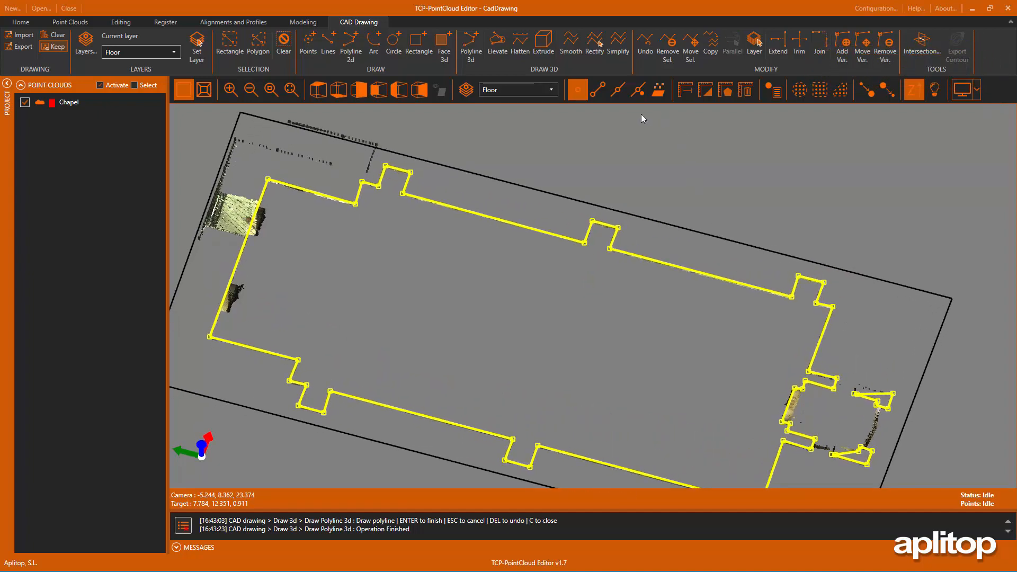
pyautogui.click(519, 45)
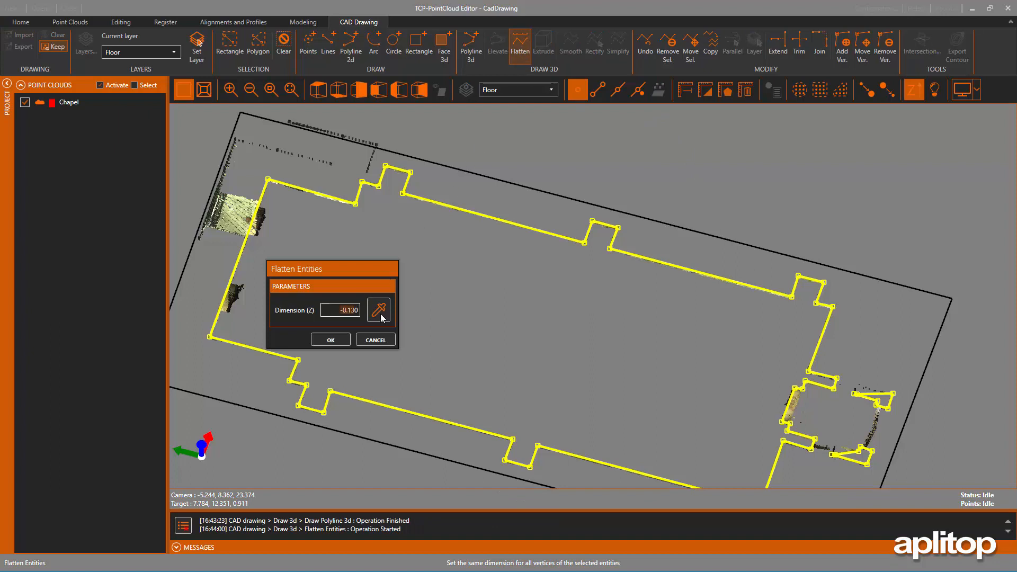
pyautogui.click(330, 340)
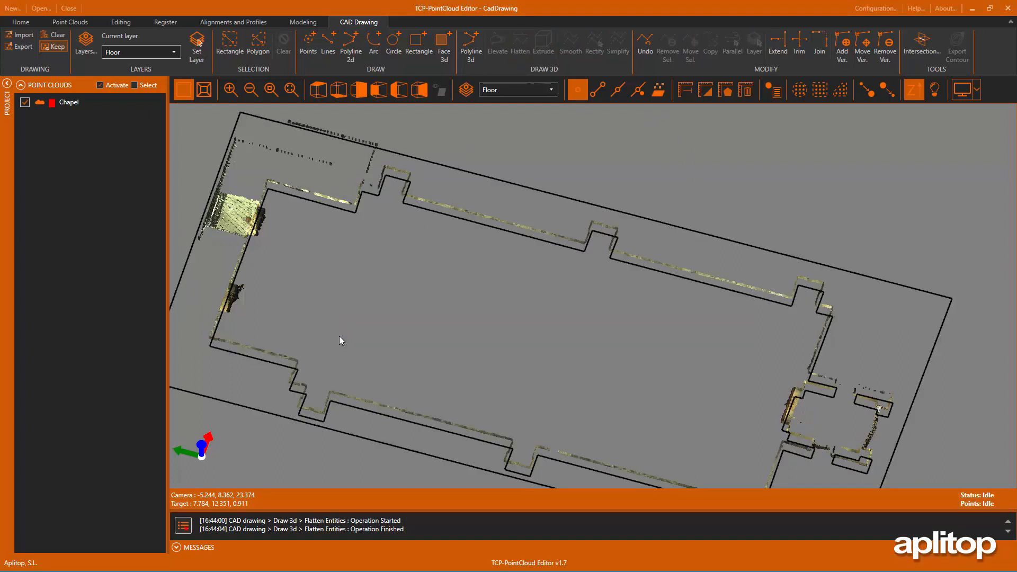
# - Examine the flattened floor plan and the full chapel cloud with its window, door and rosette outlines from several sides
pyautogui.click(318, 90)
pyautogui.scroll(-3, 538, 281)
pyautogui.moveTo(538, 284); pyautogui.dragTo(612, 394)
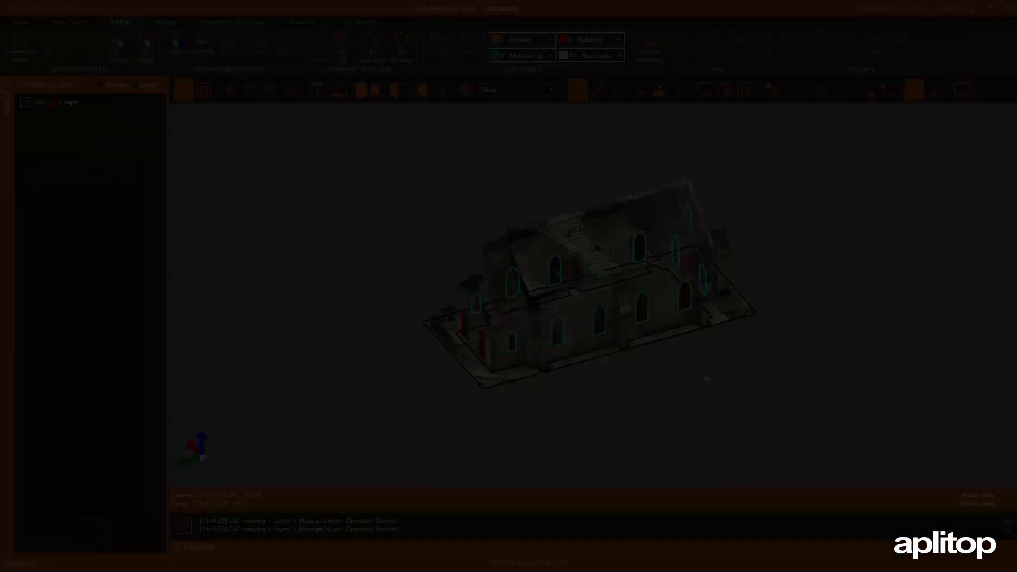
pyautogui.moveTo(705, 378); pyautogui.dragTo(615, 253)
pyautogui.moveTo(615, 252)
pyautogui.mouseDown(button='middle')
pyautogui.moveTo(552, 284)
pyautogui.moveTo(567, 281)
pyautogui.mouseUp(button='middle')
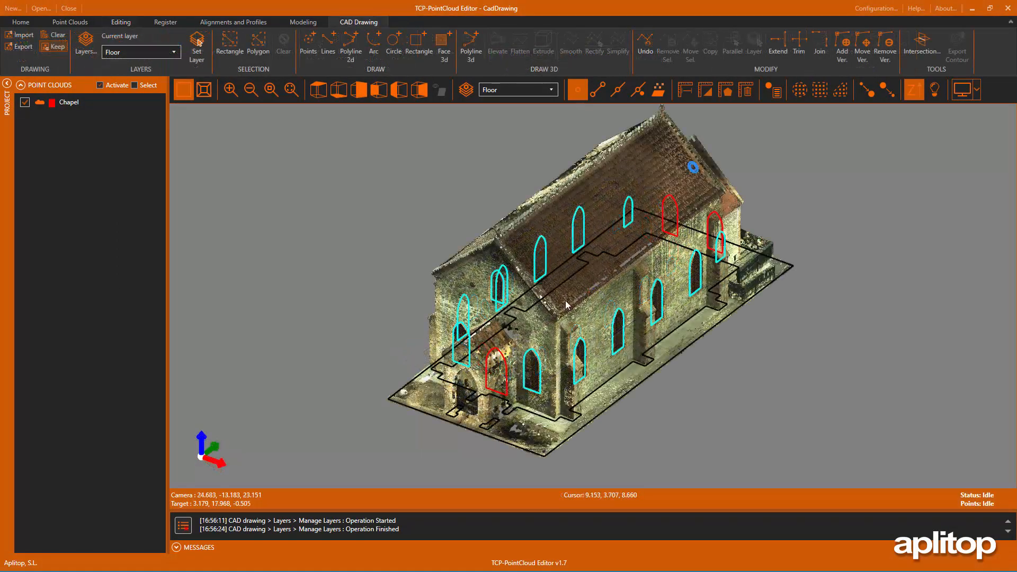
pyautogui.moveTo(577, 302)
pyautogui.mouseDown()
pyautogui.moveTo(424, 299)
pyautogui.moveTo(647, 311)
pyautogui.mouseUp()
pyautogui.moveTo(710, 310); pyautogui.dragTo(584, 295)
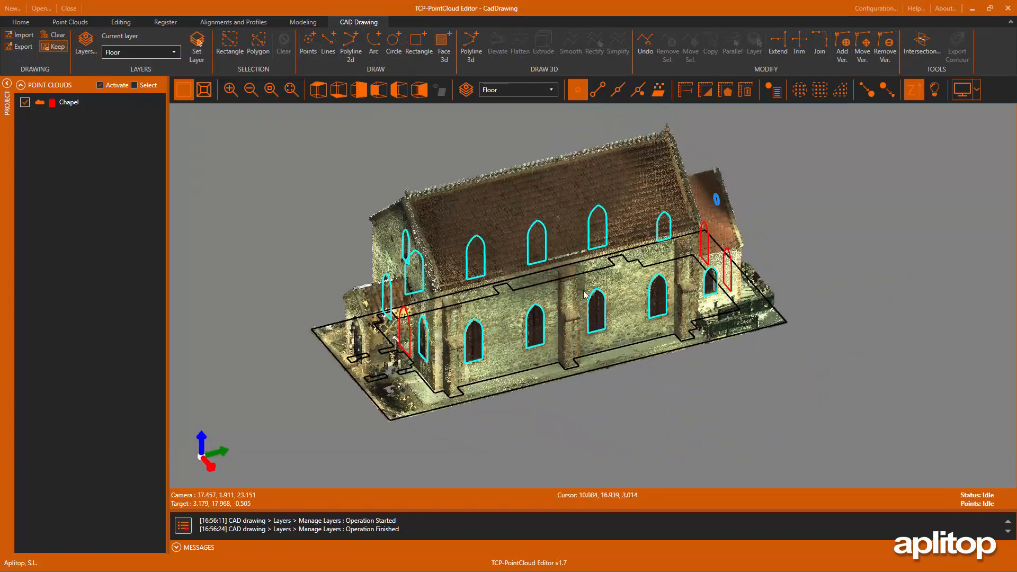
# - Hide all existing drawing layers and add an orange layer named Roof with line width 3 as the current layer
pyautogui.click(464, 92)
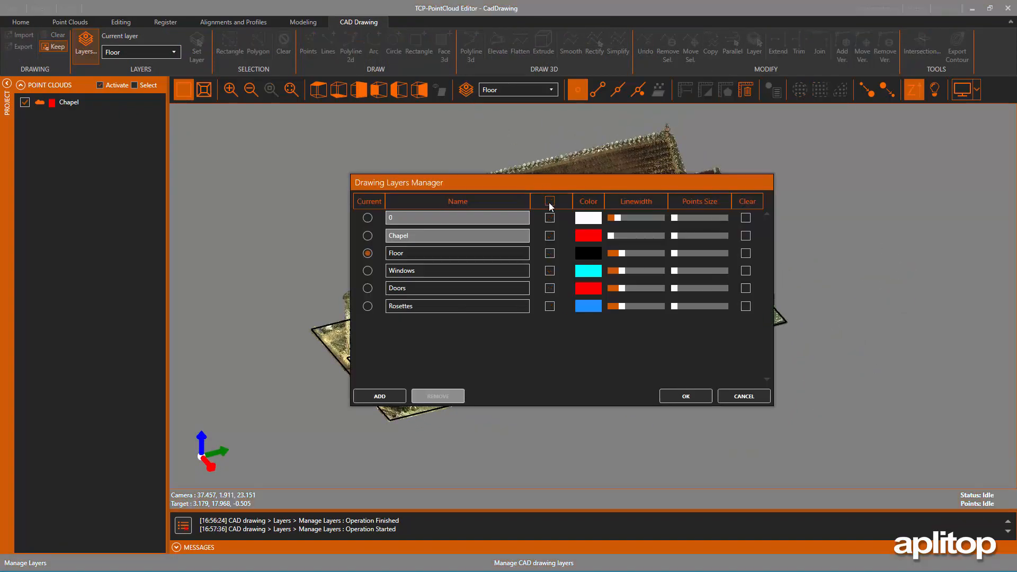
pyautogui.click(389, 399)
pyautogui.click(382, 327)
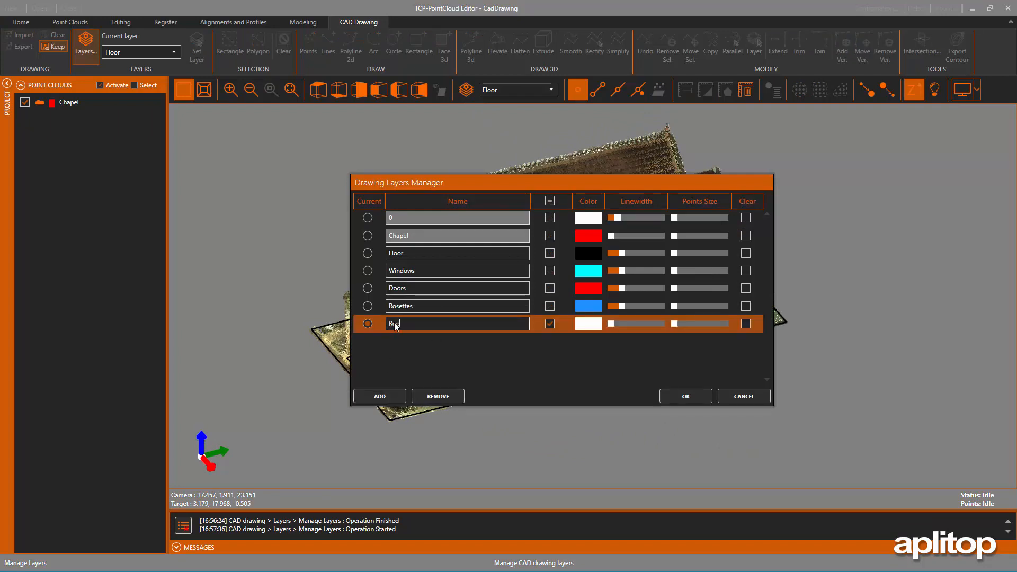
pyautogui.click(589, 324)
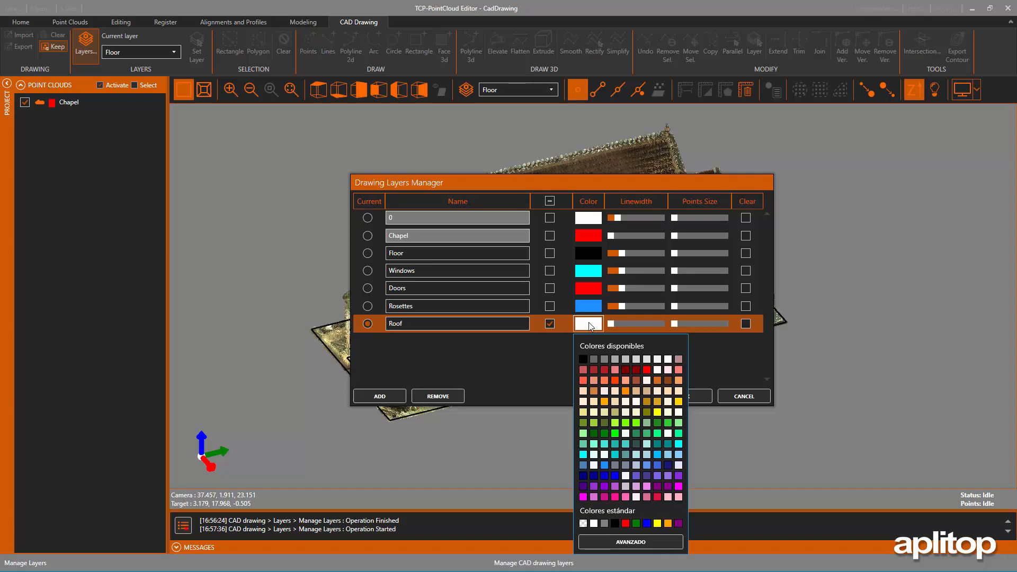
pyautogui.click(625, 391)
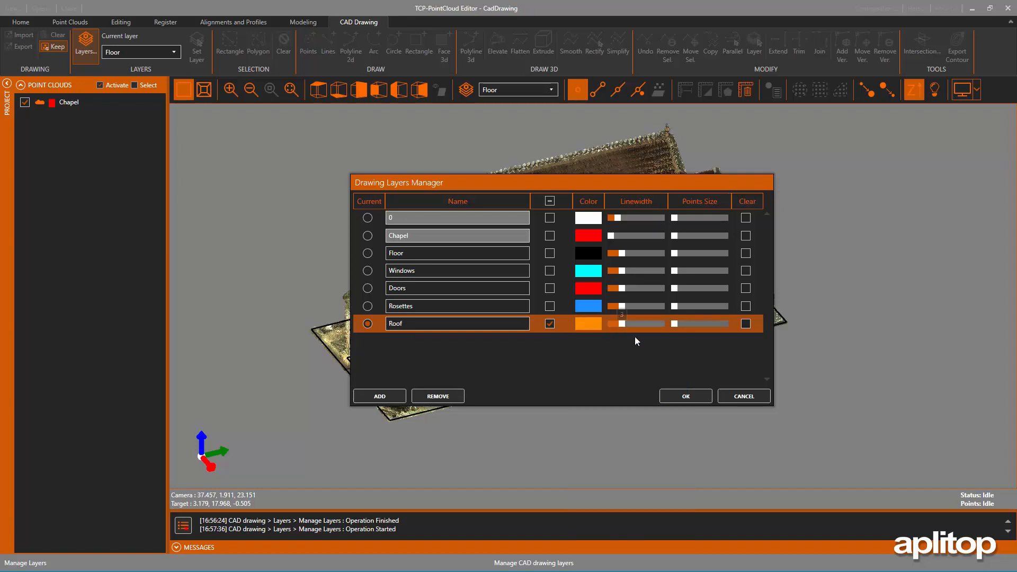
pyautogui.click(681, 396)
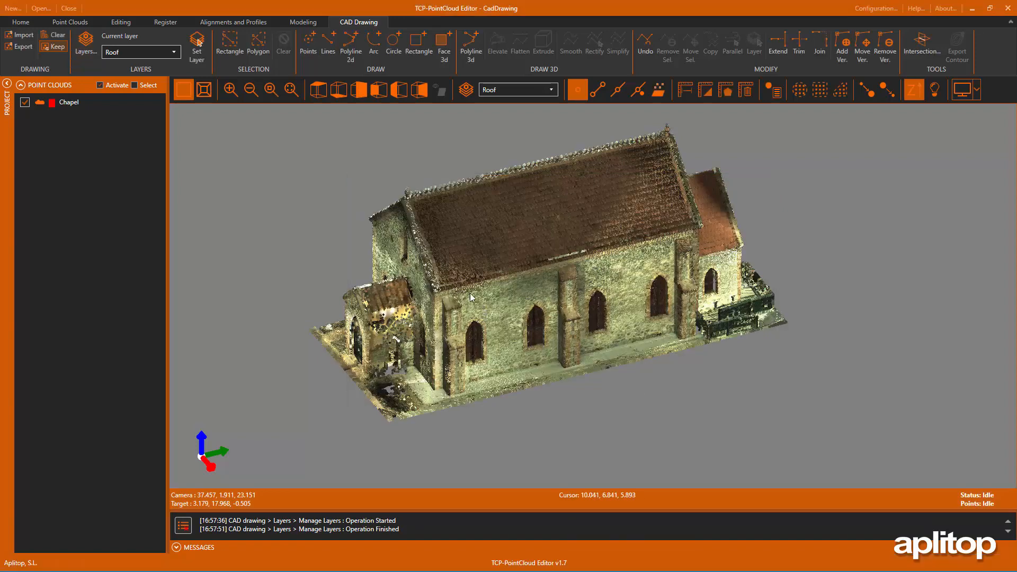
# - Start a 3D face on the main roof's long slope by placing its first two corners along the eave, beginning near the porch
pyautogui.scroll(1, 452, 290)
pyautogui.scroll(4, 594, 291)
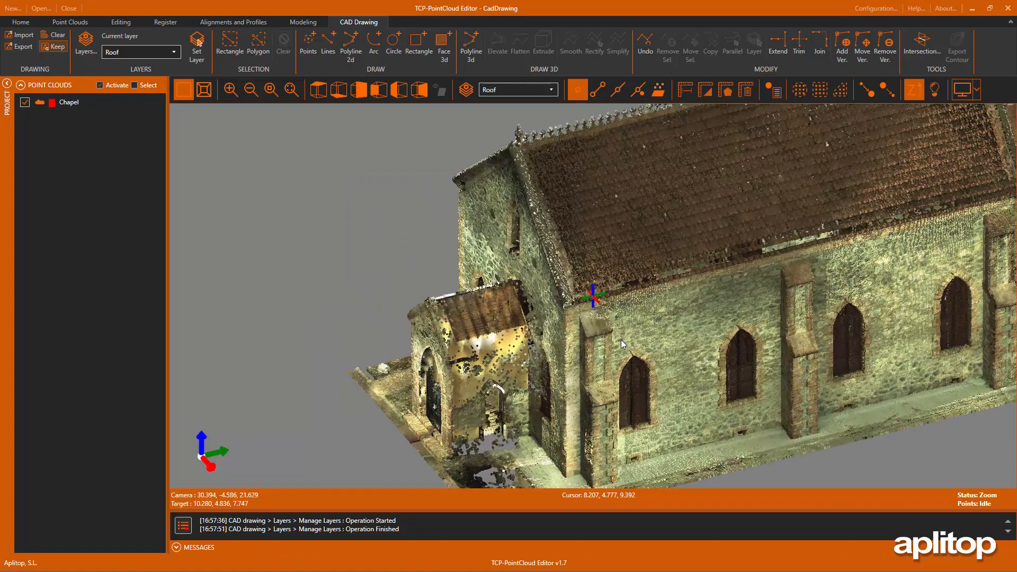
pyautogui.scroll(1, 611, 312)
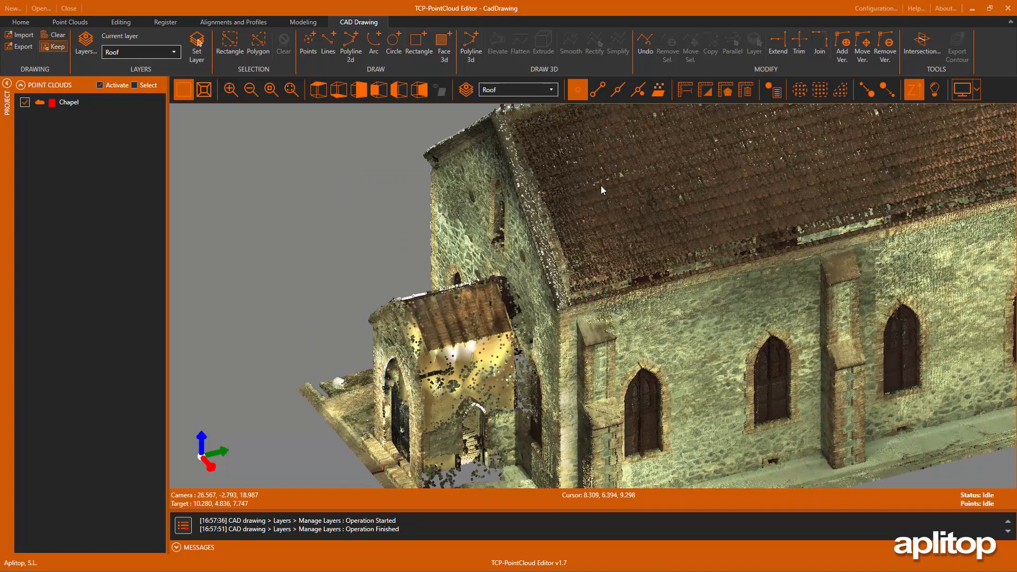
pyautogui.click(439, 48)
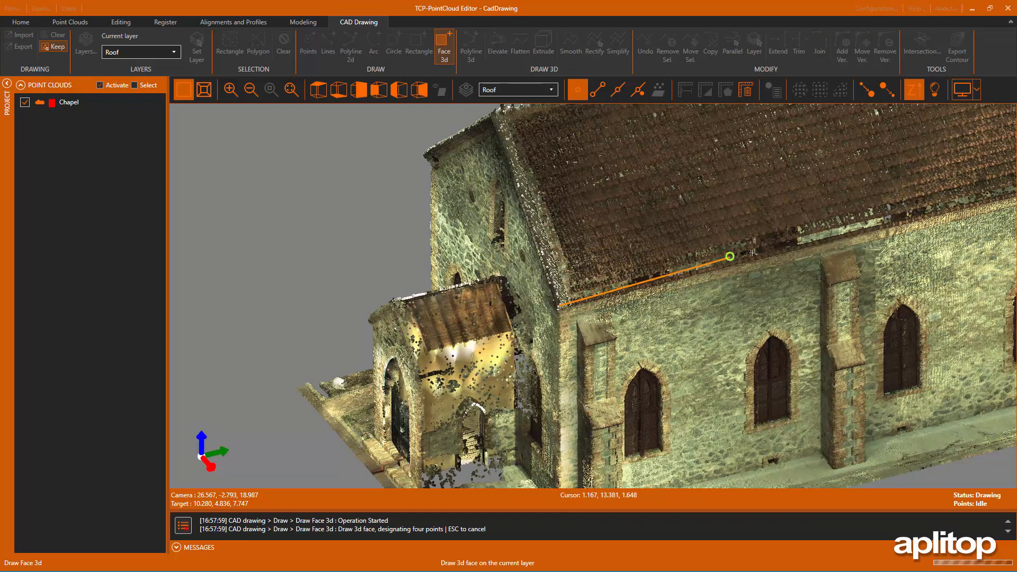
pyautogui.moveTo(782, 245); pyautogui.dragTo(403, 327, button='middle')
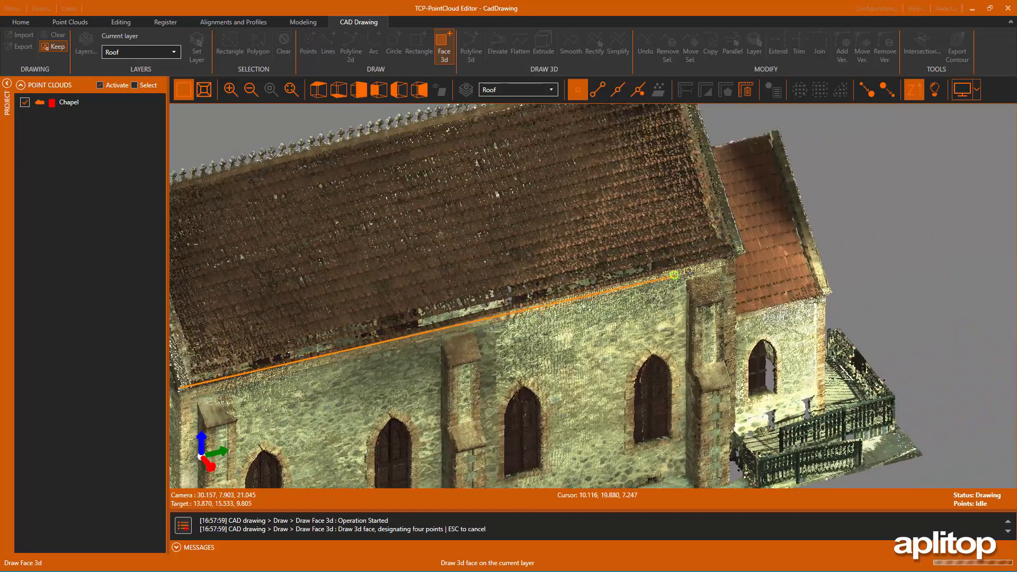
pyautogui.click(744, 251)
# - Complete the four-point roof face by placing its remaining two corners at the far and near ends of the ridge
pyautogui.moveTo(709, 182); pyautogui.dragTo(699, 332, button='middle')
pyautogui.scroll(-1, 672, 229)
pyautogui.scroll(2, 678, 225)
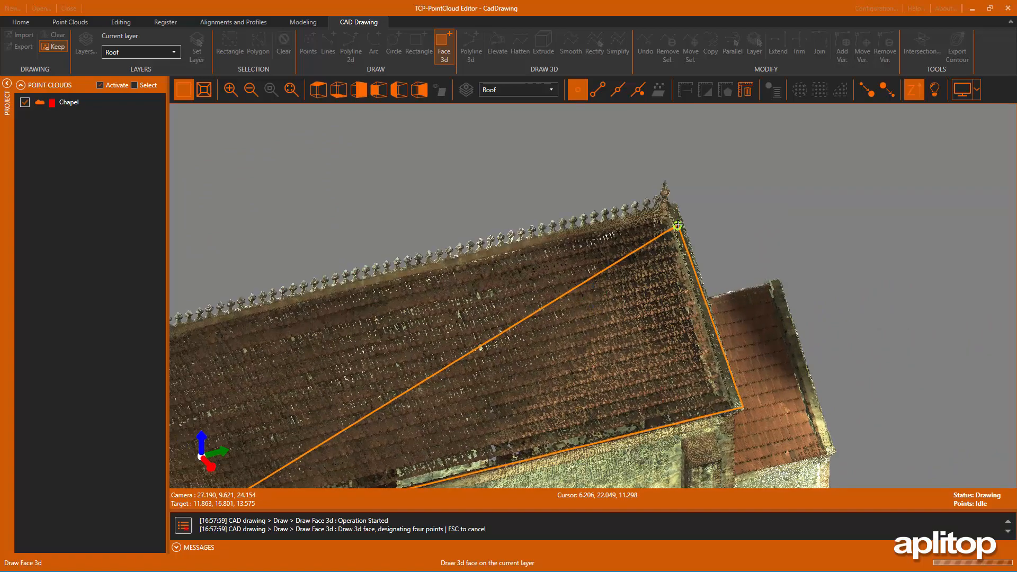
pyautogui.scroll(3, 678, 225)
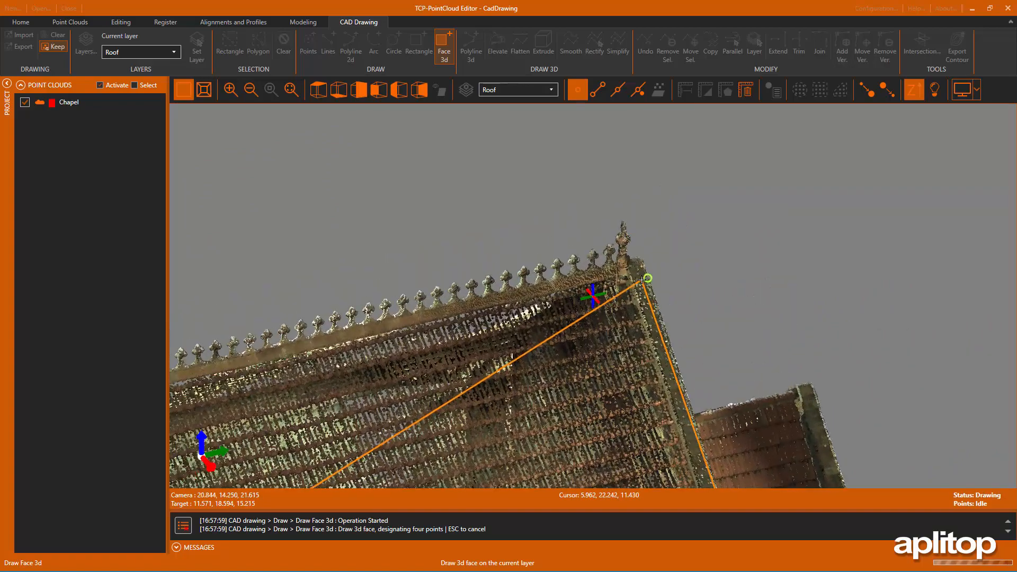
pyautogui.scroll(3, 642, 280)
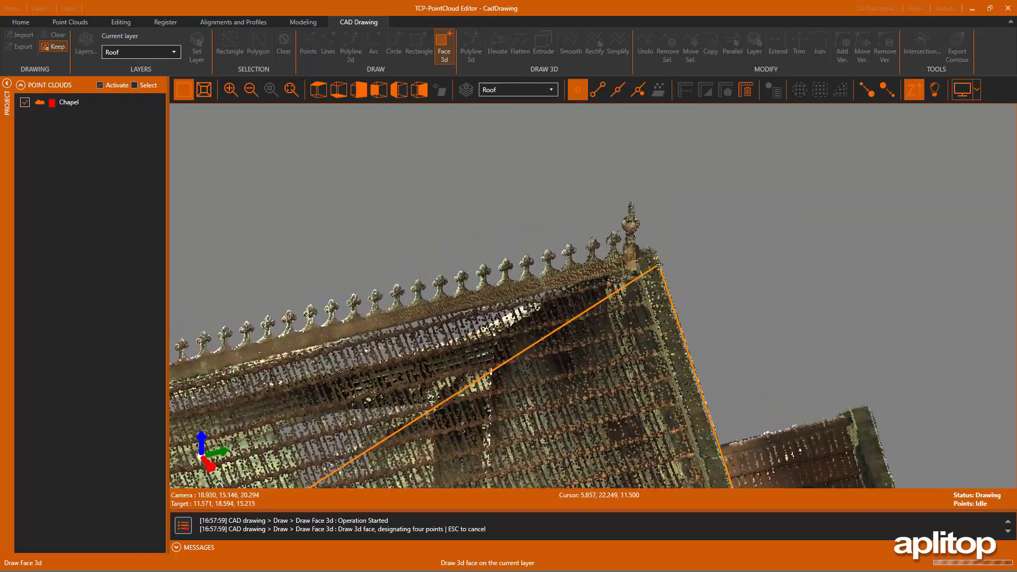
pyautogui.click(659, 264)
pyautogui.moveTo(339, 349); pyautogui.dragTo(816, 243, button='middle')
pyautogui.moveTo(223, 403)
pyautogui.mouseDown(button='middle')
pyautogui.moveTo(396, 296)
pyautogui.moveTo(496, 278)
pyautogui.mouseUp(button='middle')
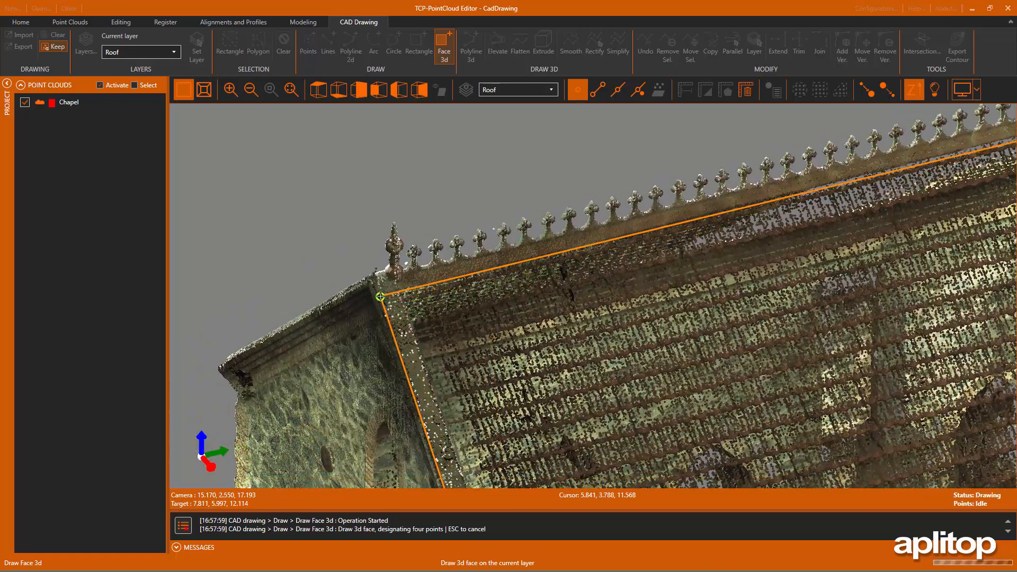
pyautogui.click(380, 296)
pyautogui.scroll(-4, 580, 188)
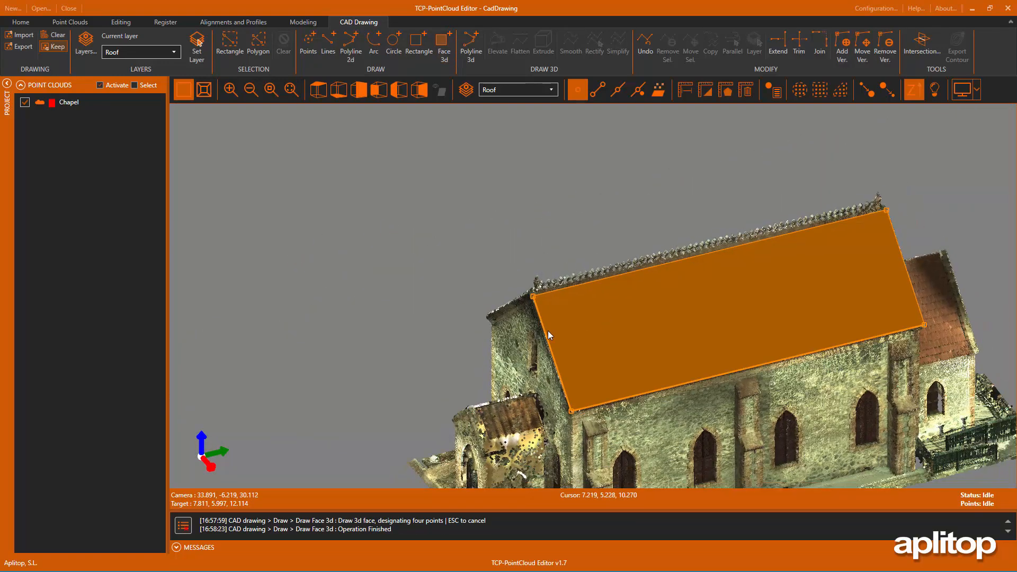
# - Turn off the Keep option so the drawing is no longer kept in front of the Chapel point cloud
pyautogui.moveTo(547, 331); pyautogui.dragTo(472, 345)
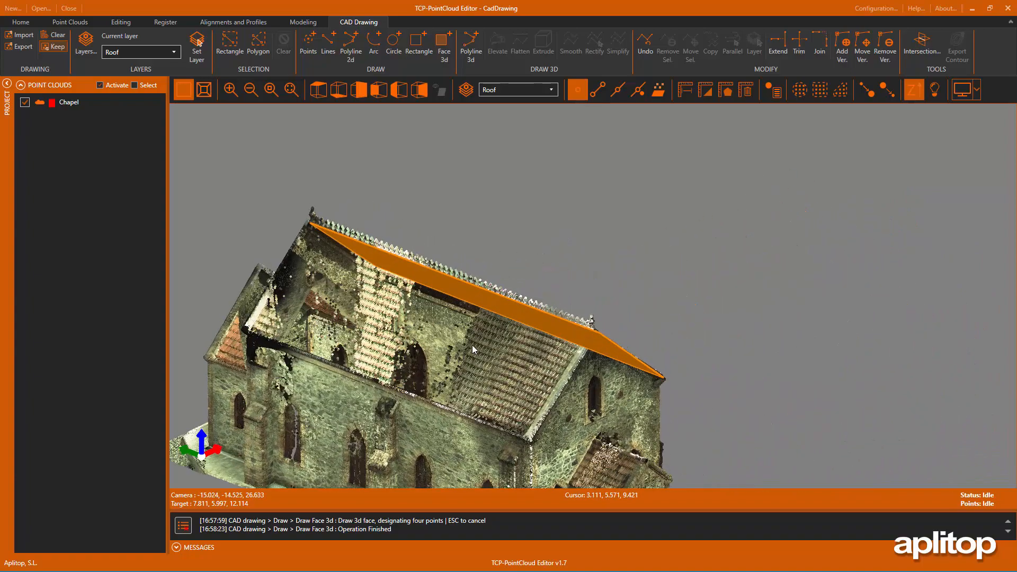
pyautogui.click(56, 45)
pyautogui.moveTo(303, 302); pyautogui.dragTo(328, 303)
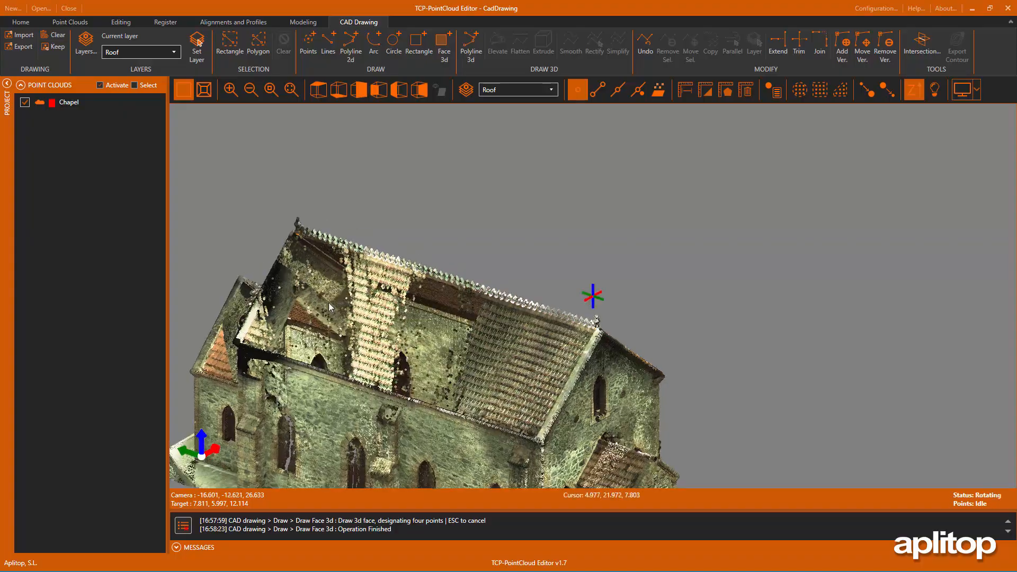
# - Start a second 3D face on the opposite main roof slope by placing its first two corners along the eave
pyautogui.doubleClick(234, 344)
pyautogui.scroll(5, 414, 415)
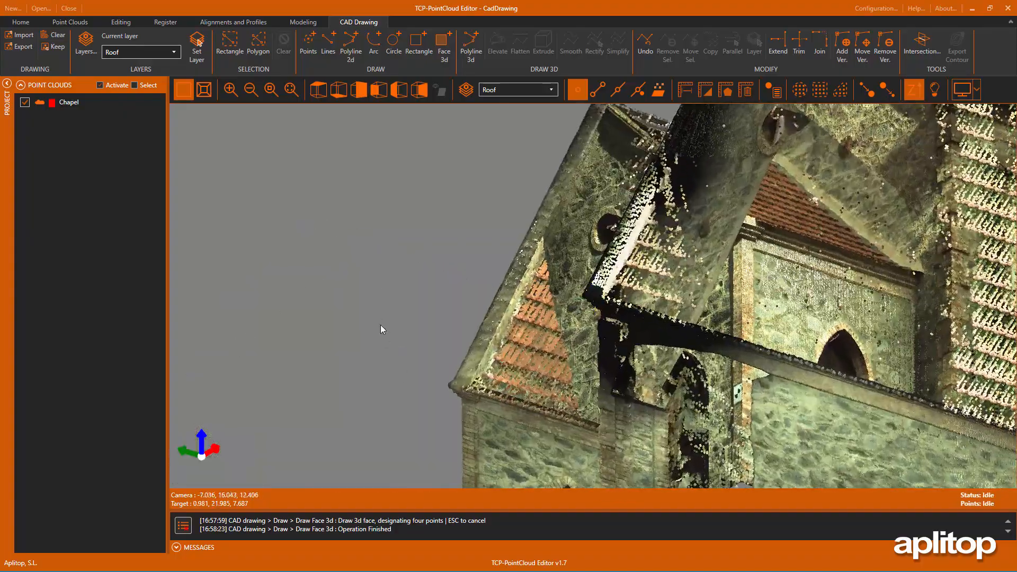
pyautogui.moveTo(380, 325); pyautogui.dragTo(625, 357)
pyautogui.scroll(-2, 635, 306)
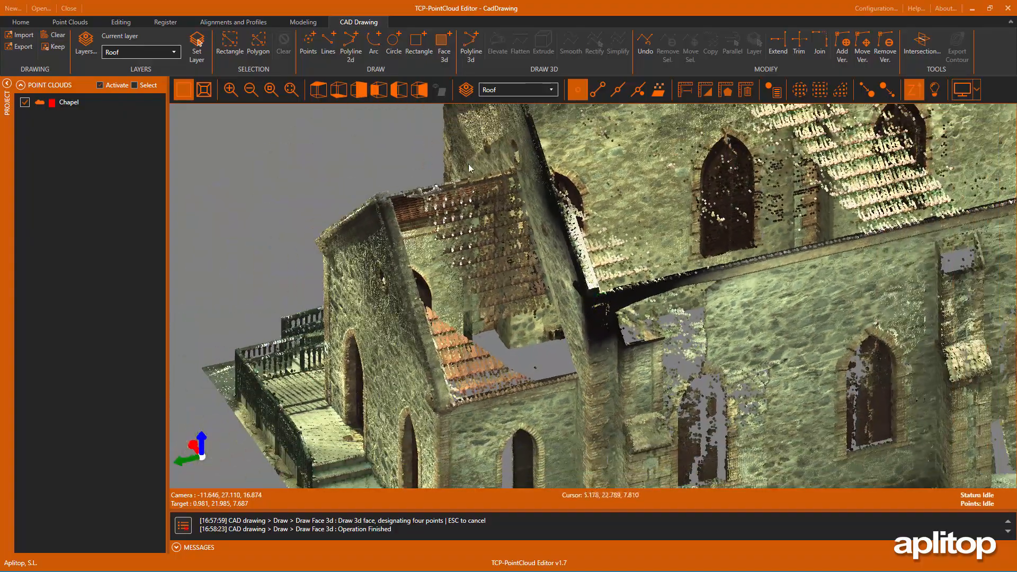
pyautogui.click(440, 53)
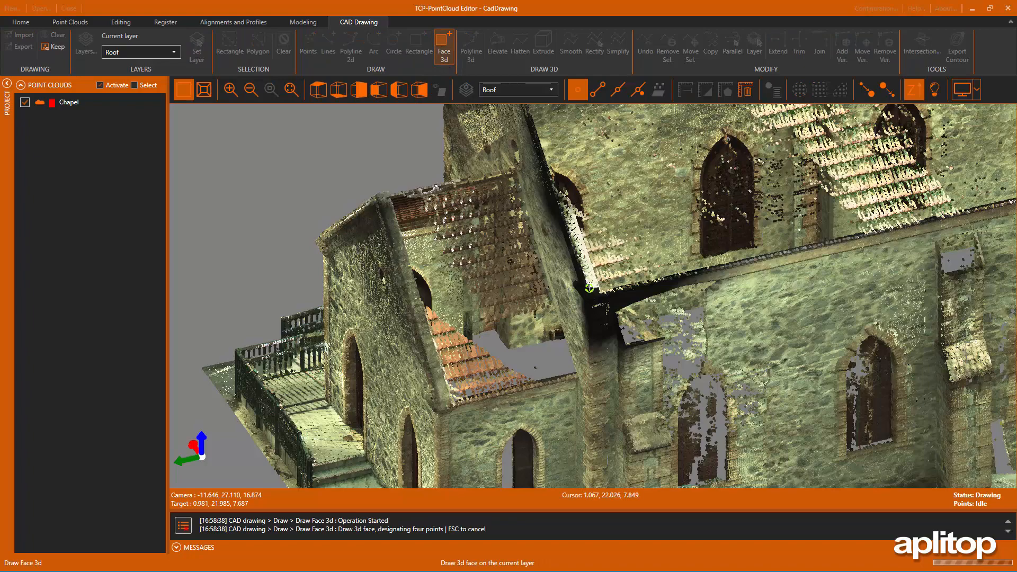
pyautogui.moveTo(764, 249); pyautogui.dragTo(324, 337, button='middle')
pyautogui.moveTo(810, 249); pyautogui.dragTo(471, 333, button='middle')
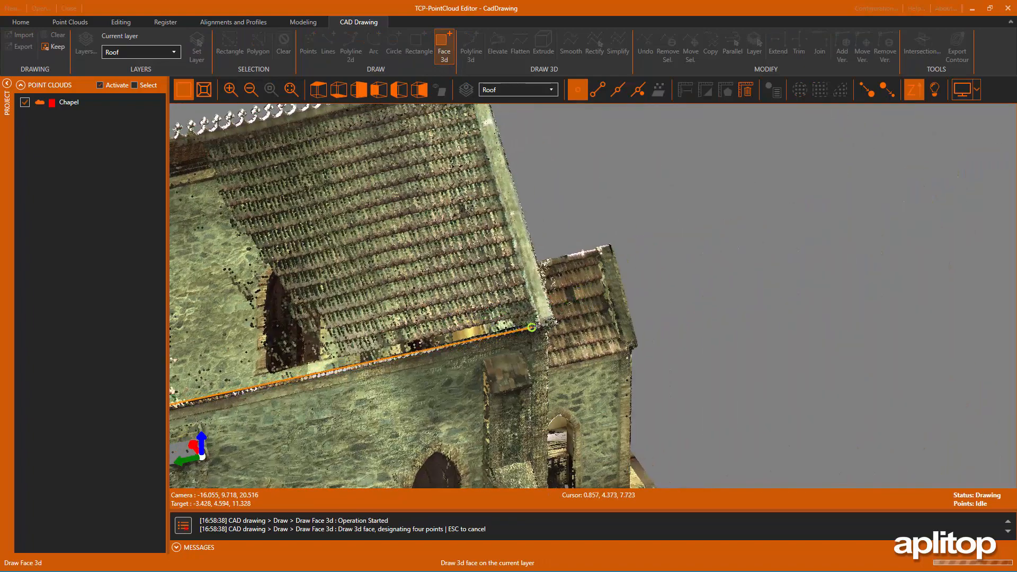
# - Complete the second roof face with corners at both ends of the ridge, starting at the porch end
pyautogui.moveTo(541, 269); pyautogui.dragTo(564, 447, button='middle')
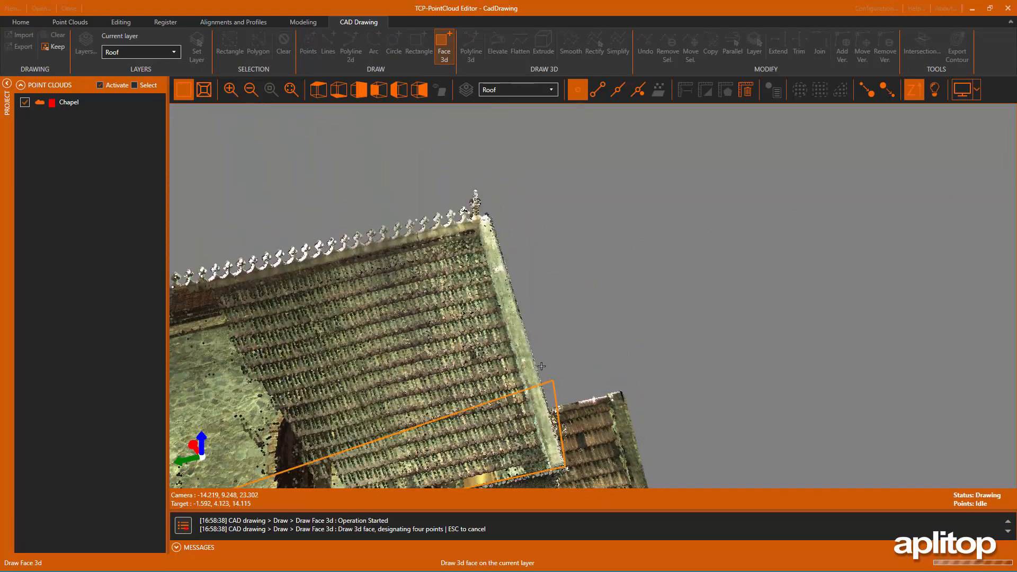
pyautogui.click(492, 226)
pyautogui.moveTo(416, 272); pyautogui.dragTo(559, 265, button='middle')
pyautogui.moveTo(201, 360); pyautogui.dragTo(376, 318, button='middle')
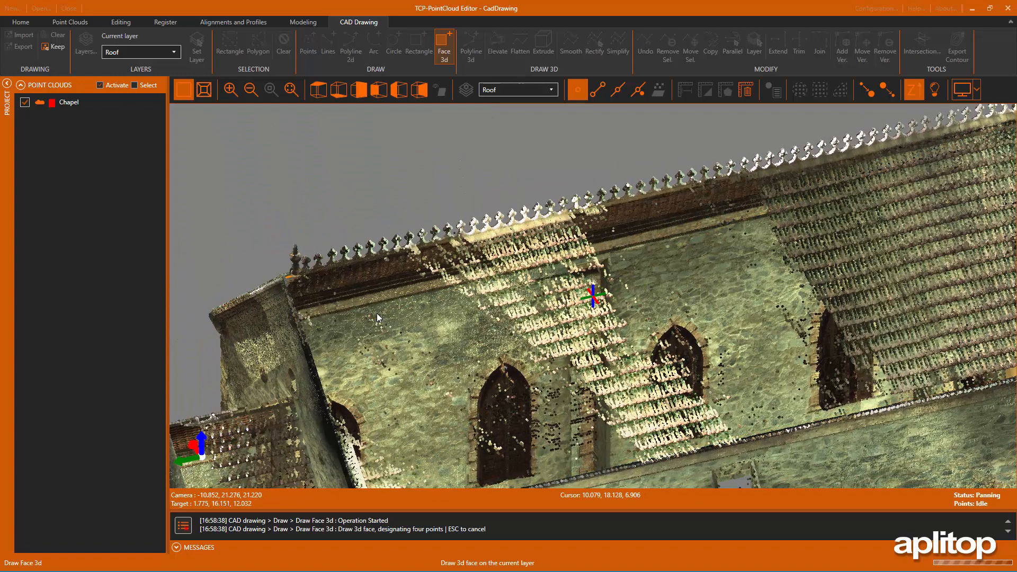
pyautogui.click(292, 300)
pyautogui.scroll(-5, 381, 322)
# - Move the ridge vertices of the two roof faces to the gable apex beside the finial so both slopes meet
pyautogui.moveTo(373, 372); pyautogui.dragTo(496, 357)
pyautogui.click(539, 277)
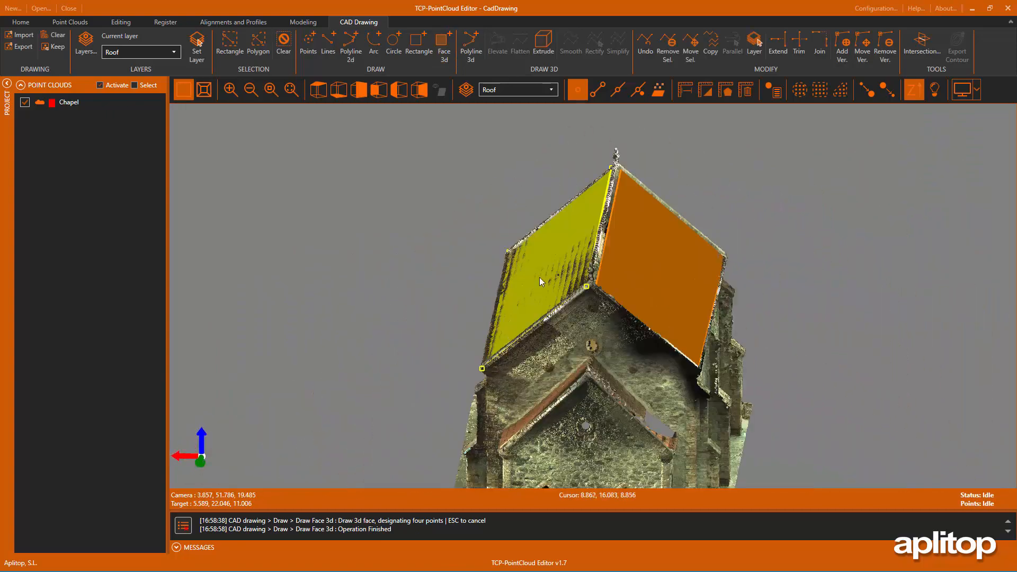
pyautogui.scroll(10, 539, 277)
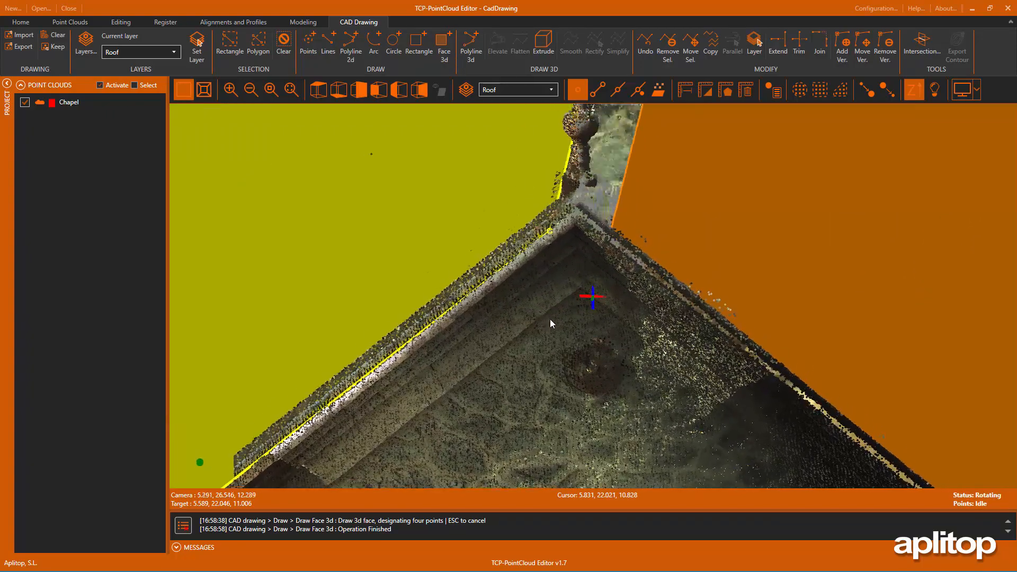
pyautogui.moveTo(549, 319); pyautogui.dragTo(540, 350)
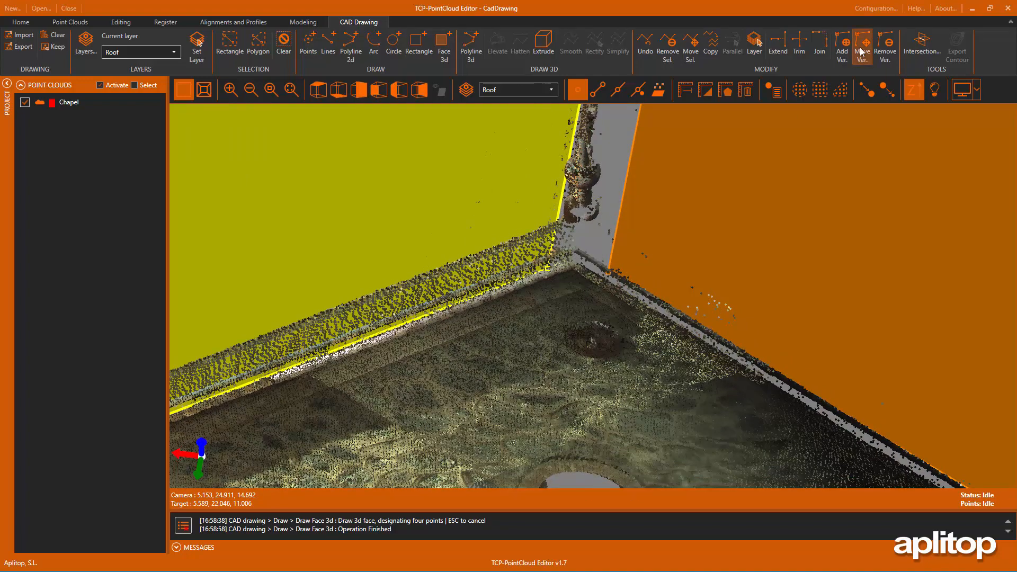
pyautogui.click(860, 52)
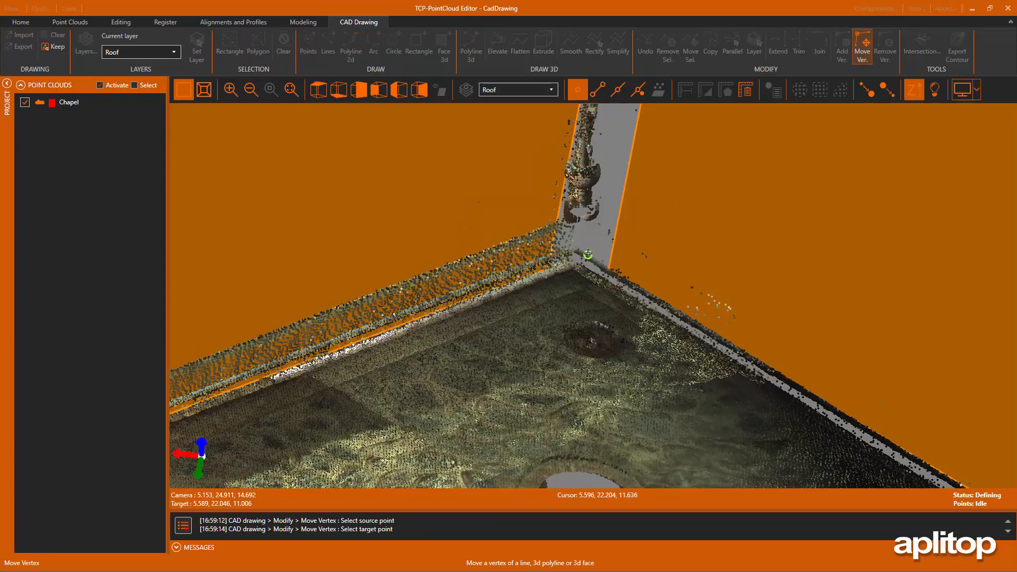
pyautogui.click(588, 254)
pyautogui.moveTo(588, 256)
pyautogui.mouseDown()
pyautogui.moveTo(603, 167)
pyautogui.moveTo(563, 267)
pyautogui.moveTo(596, 272)
pyautogui.mouseUp()
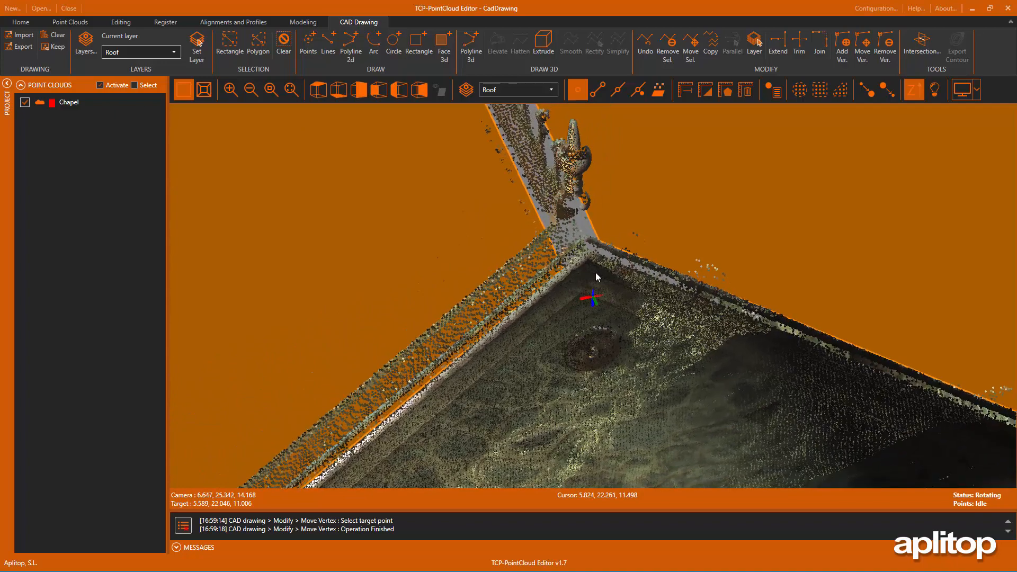
pyautogui.click(862, 44)
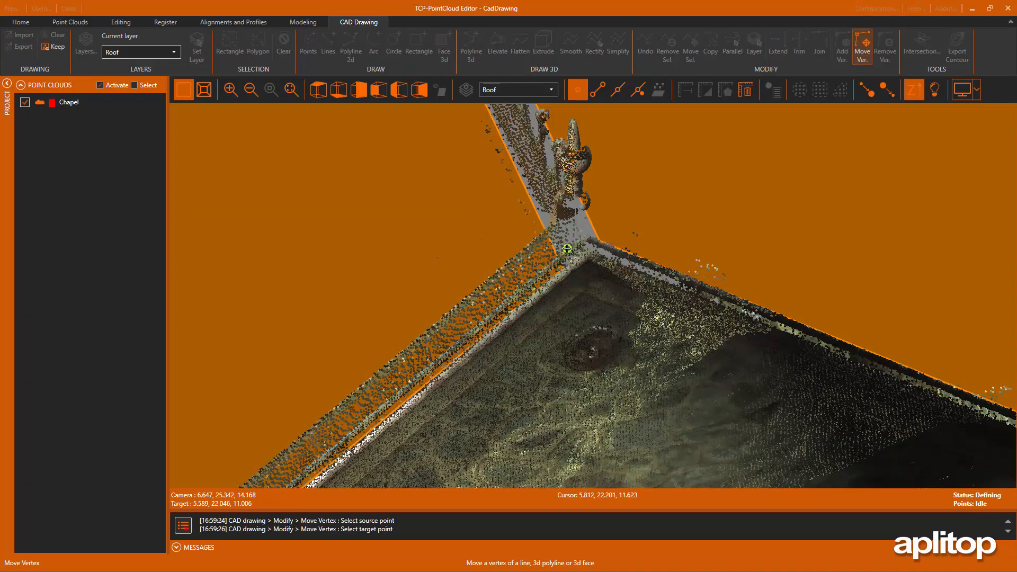
pyautogui.click(567, 248)
pyautogui.moveTo(575, 304); pyautogui.dragTo(536, 225)
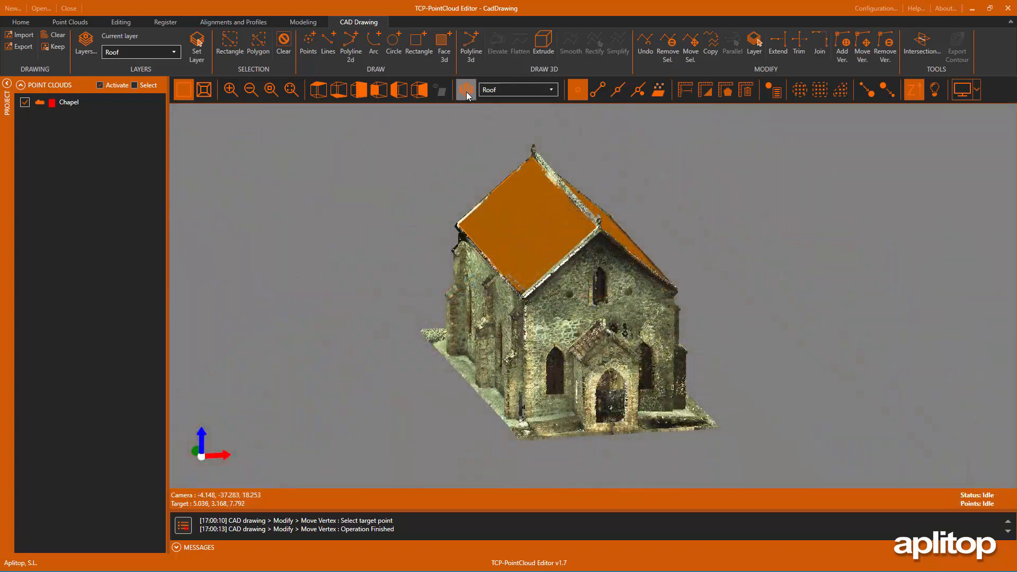
# - Make all drawing layers visible and turn on Keep so the drawing shows in front of the point cloud
pyautogui.click(466, 91)
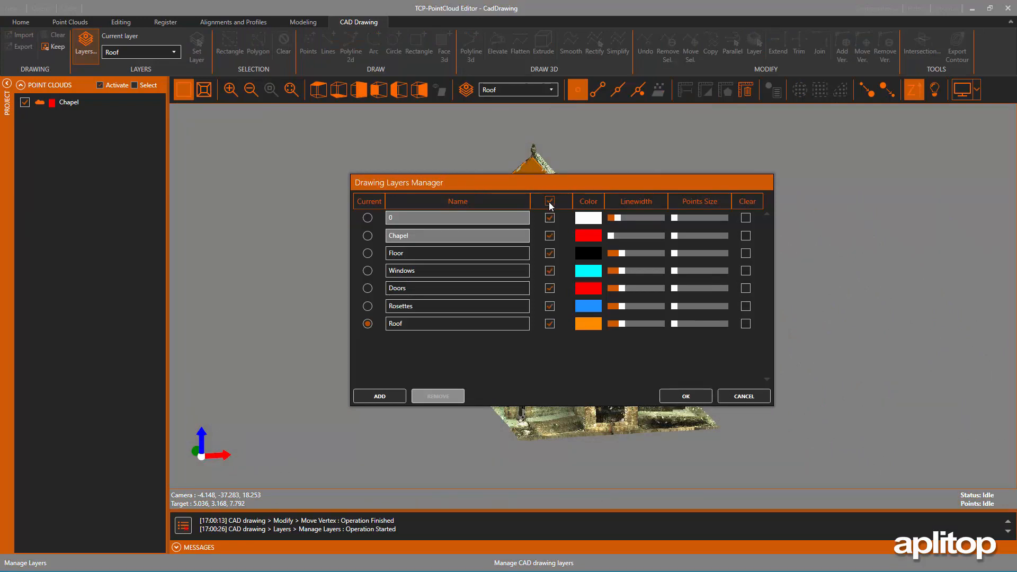
pyautogui.click(686, 396)
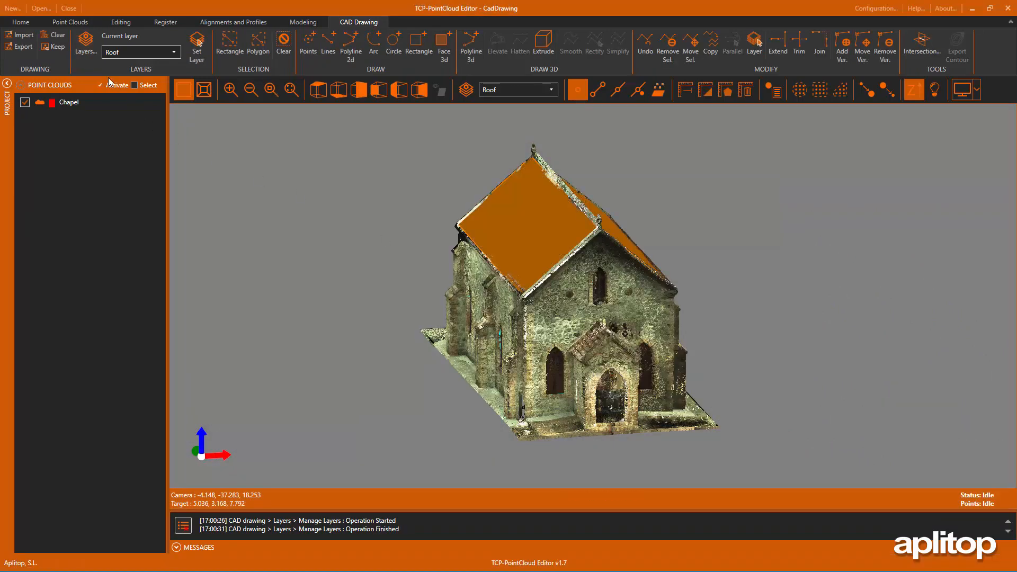
pyautogui.click(56, 47)
pyautogui.moveTo(249, 220); pyautogui.dragTo(485, 334)
pyautogui.moveTo(383, 339); pyautogui.dragTo(477, 355)
pyautogui.moveTo(476, 355); pyautogui.dragTo(486, 342, button='middle')
pyautogui.moveTo(486, 343); pyautogui.dragTo(714, 334)
pyautogui.moveTo(713, 334); pyautogui.dragTo(592, 344, button='middle')
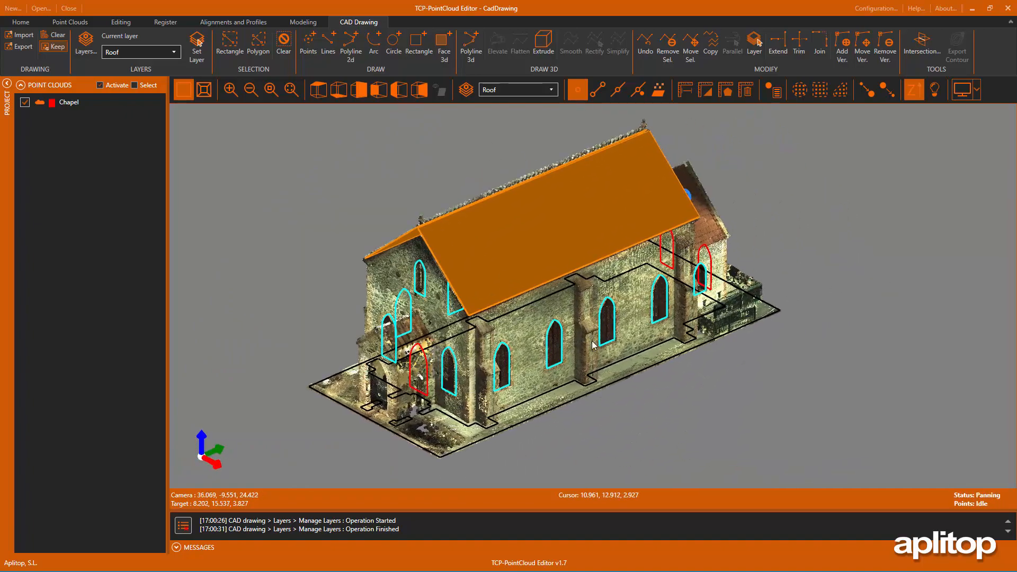